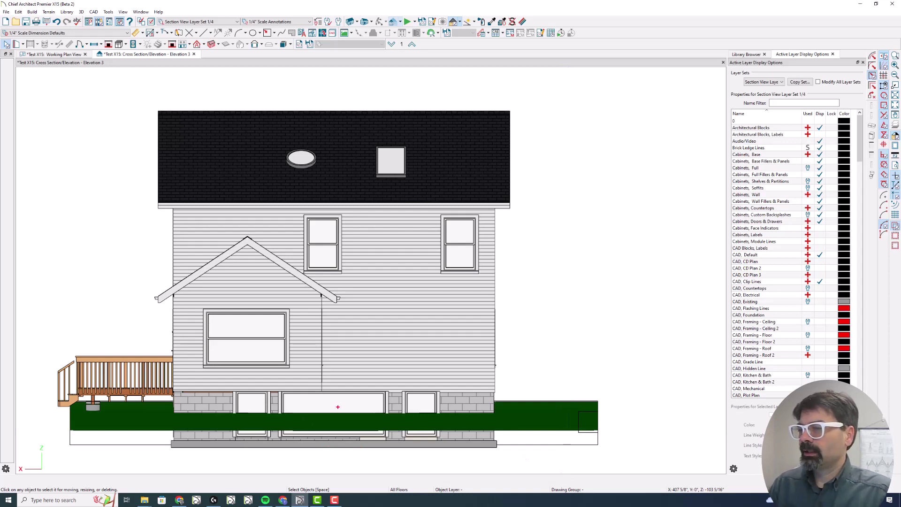
Step: Mark up the existing house in the elevation, then clear the markup
{"action": "mouse_move", "coordinate": [338, 407]}
{"action": "left_mouse_down"}
{"action": "mouse_move", "coordinate": [341, 265]}
{"action": "mouse_move", "coordinate": [289, 226]}
{"action": "mouse_move", "coordinate": [127, 229]}
{"action": "mouse_move", "coordinate": [120, 280]}
{"action": "mouse_move", "coordinate": [136, 394]}
{"action": "mouse_move", "coordinate": [224, 450]}
{"action": "mouse_move", "coordinate": [351, 450]}
{"action": "mouse_move", "coordinate": [350, 368]}
{"action": "left_mouse_up"}
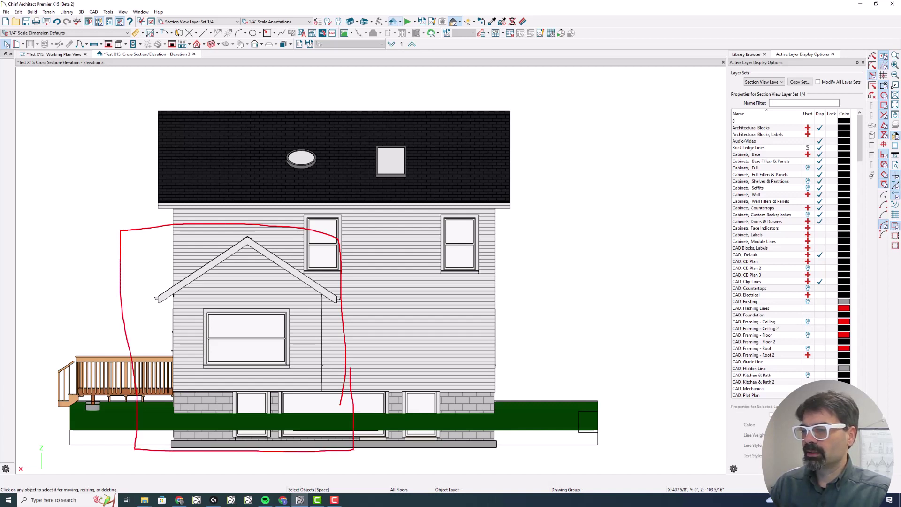
{"action": "left_click_drag", "start_coordinate": [498, 309], "coordinate": [534, 289]}
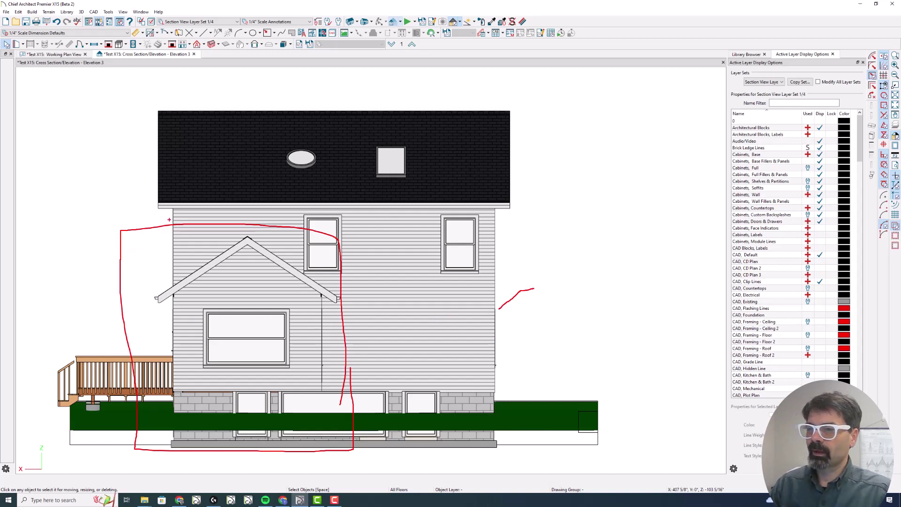
{"action": "mouse_move", "coordinate": [172, 246]}
{"action": "left_mouse_down"}
{"action": "mouse_move", "coordinate": [143, 222]}
{"action": "mouse_move", "coordinate": [94, 223]}
{"action": "left_mouse_up"}
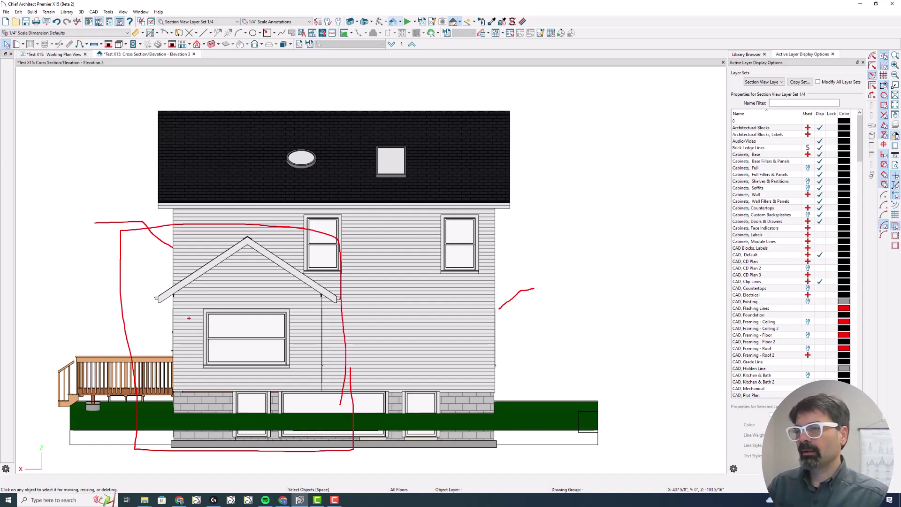
{"action": "key", "text": "Escape"}
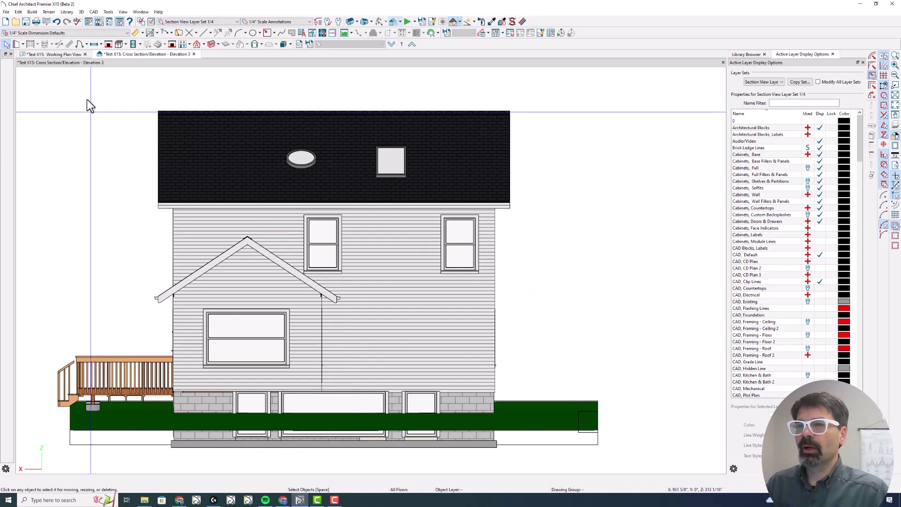
Step: Tile the Working Plan View beside the elevation and zoom the plan to the Elevation 3 camera
{"action": "left_click", "coordinate": [67, 55]}
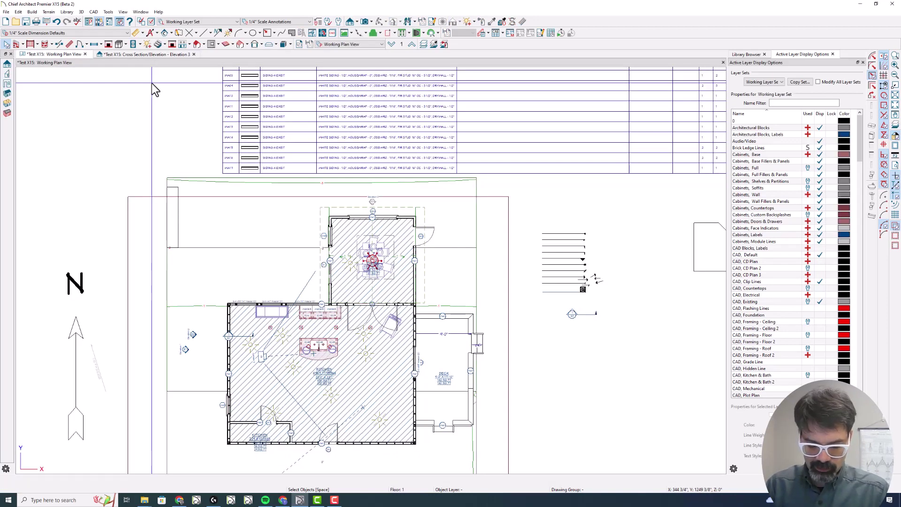
{"action": "key", "text": "alt+w"}
{"action": "key", "text": "v"}
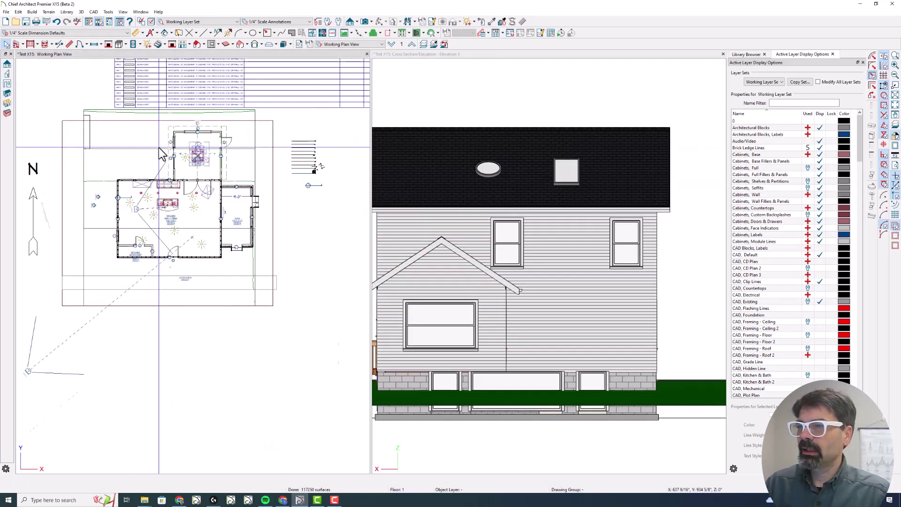
{"action": "scroll", "coordinate": [159, 153], "scroll_direction": "up", "scroll_amount": 3}
{"action": "middle_click_drag", "start_coordinate": [192, 151], "coordinate": [213, 195]}
{"action": "scroll", "coordinate": [206, 276], "scroll_direction": "up", "scroll_amount": 3}
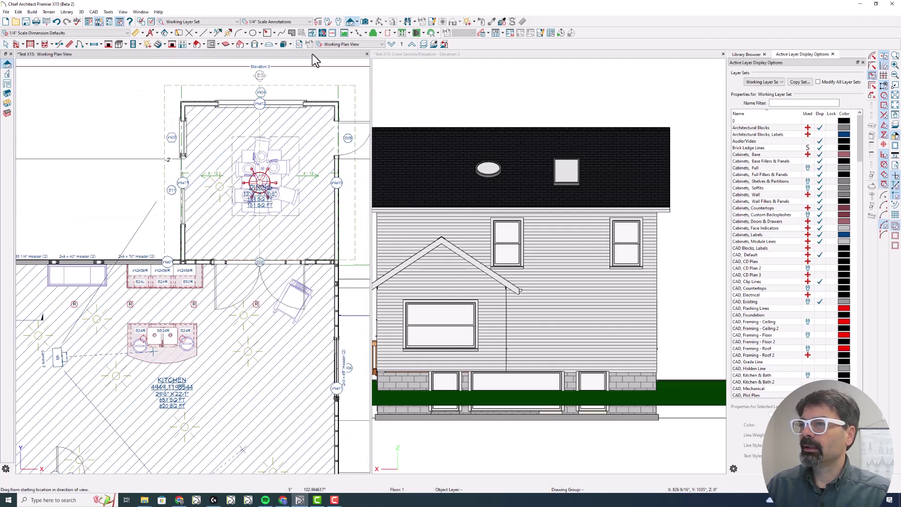
Step: Mark the Elevation 3 viewing line and existing house on the plan, then clear the strokes
{"action": "mouse_move", "coordinate": [228, 81]}
{"action": "left_mouse_down"}
{"action": "mouse_move", "coordinate": [313, 76]}
{"action": "mouse_move", "coordinate": [97, 74]}
{"action": "left_mouse_up"}
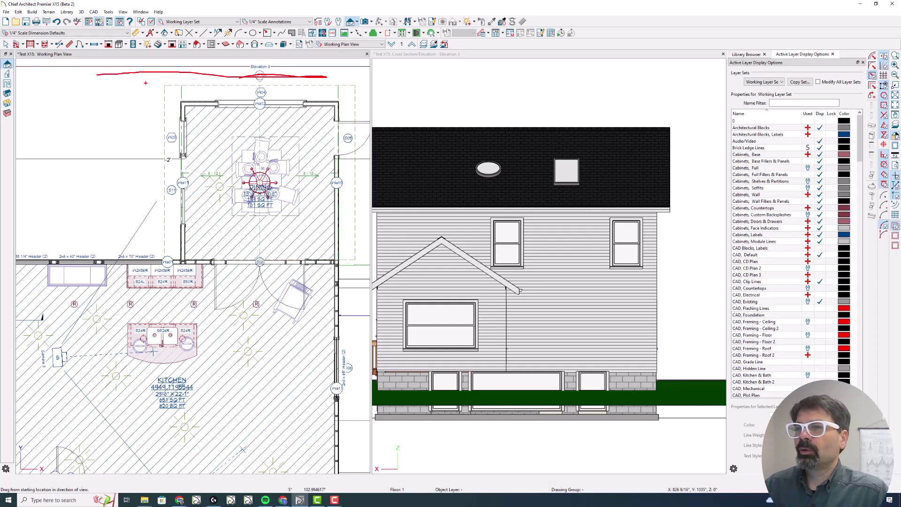
{"action": "mouse_move", "coordinate": [151, 72]}
{"action": "left_mouse_down"}
{"action": "mouse_move", "coordinate": [151, 135]}
{"action": "mouse_move", "coordinate": [110, 139]}
{"action": "mouse_move", "coordinate": [396, 137]}
{"action": "left_mouse_up"}
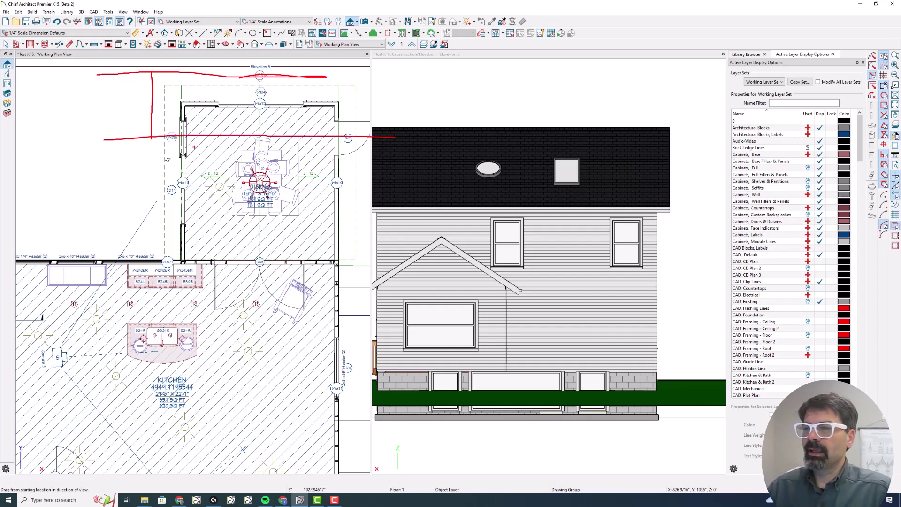
{"action": "mouse_move", "coordinate": [188, 144]}
{"action": "left_mouse_down"}
{"action": "mouse_move", "coordinate": [185, 182]}
{"action": "mouse_move", "coordinate": [112, 318]}
{"action": "mouse_move", "coordinate": [232, 327]}
{"action": "mouse_move", "coordinate": [324, 320]}
{"action": "mouse_move", "coordinate": [325, 370]}
{"action": "mouse_move", "coordinate": [348, 404]}
{"action": "left_mouse_up"}
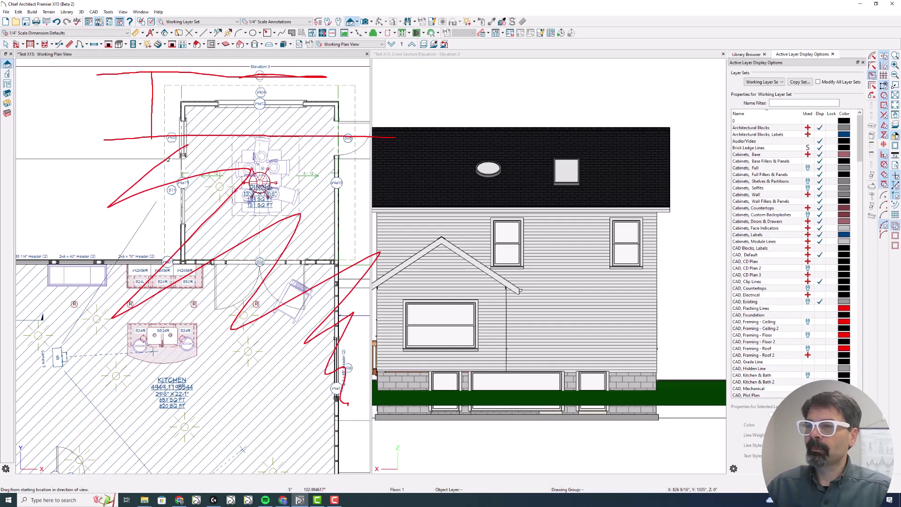
{"action": "key", "text": "e"}
Step: Draw annotation lines linking the plan's viewing edge, roof and kitchen cabinets to the elevation
{"action": "left_click_drag", "start_coordinate": [104, 74], "coordinate": [427, 60]}
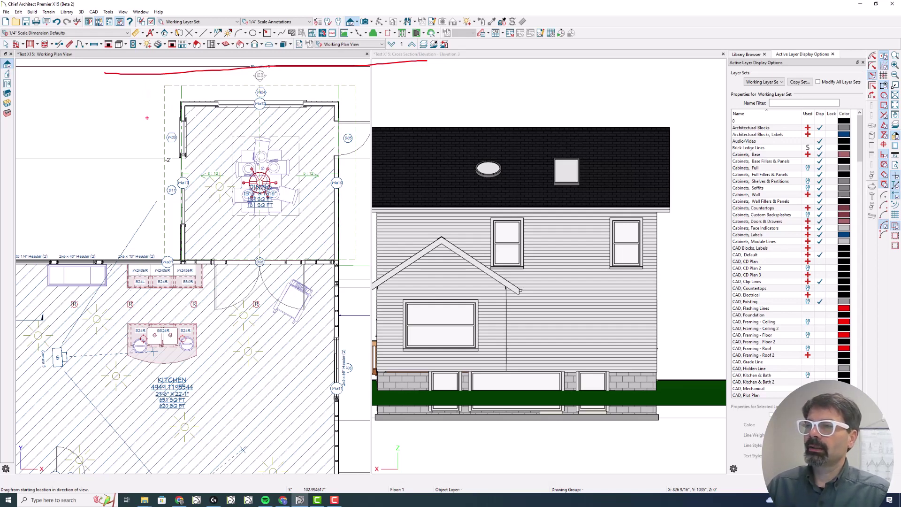
{"action": "left_click_drag", "start_coordinate": [135, 172], "coordinate": [458, 177]}
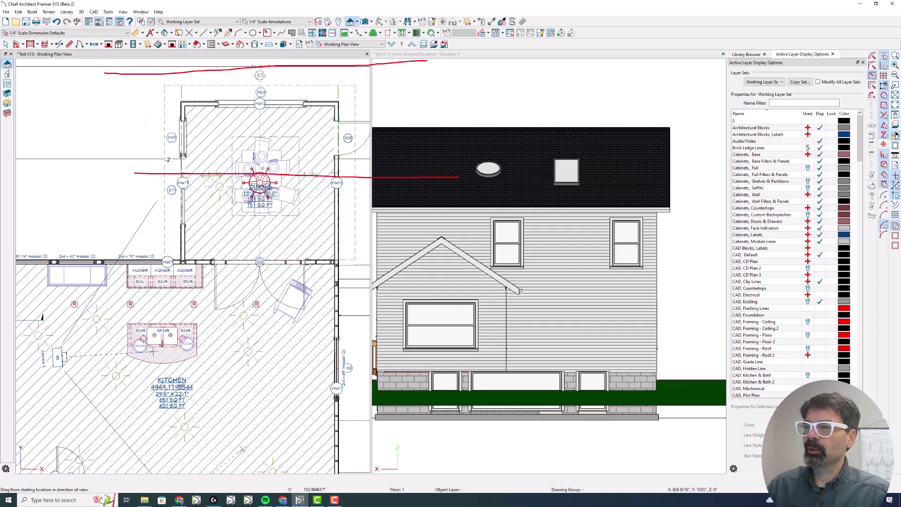
{"action": "mouse_move", "coordinate": [158, 175]}
{"action": "left_mouse_down"}
{"action": "mouse_move", "coordinate": [150, 285]}
{"action": "mouse_move", "coordinate": [161, 272]}
{"action": "mouse_move", "coordinate": [127, 277]}
{"action": "left_mouse_up"}
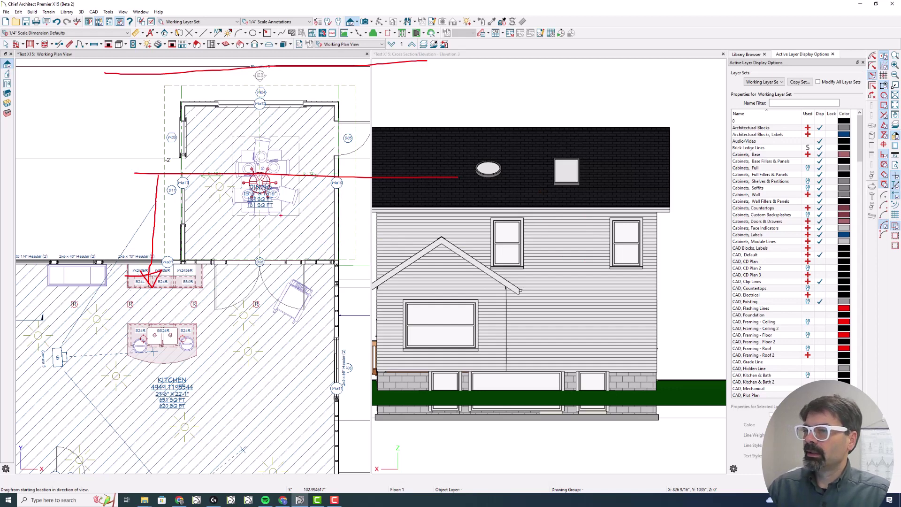
{"action": "left_click_drag", "start_coordinate": [117, 170], "coordinate": [377, 179]}
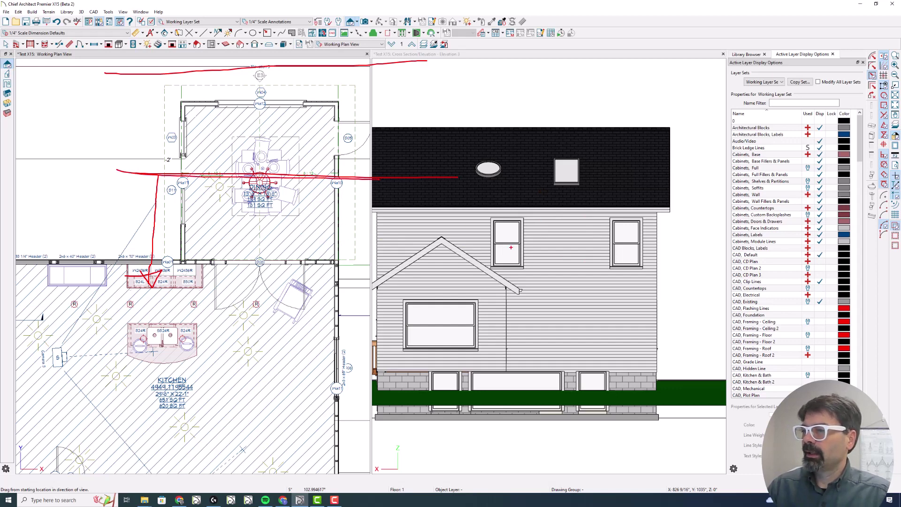
Step: Hatch over the existing house and foundation in the elevation, then clear all markup
{"action": "left_click_drag", "start_coordinate": [582, 198], "coordinate": [542, 266]}
{"action": "left_click_drag", "start_coordinate": [640, 209], "coordinate": [565, 333]}
{"action": "left_click_drag", "start_coordinate": [667, 283], "coordinate": [608, 376]}
{"action": "left_click_drag", "start_coordinate": [677, 351], "coordinate": [625, 423]}
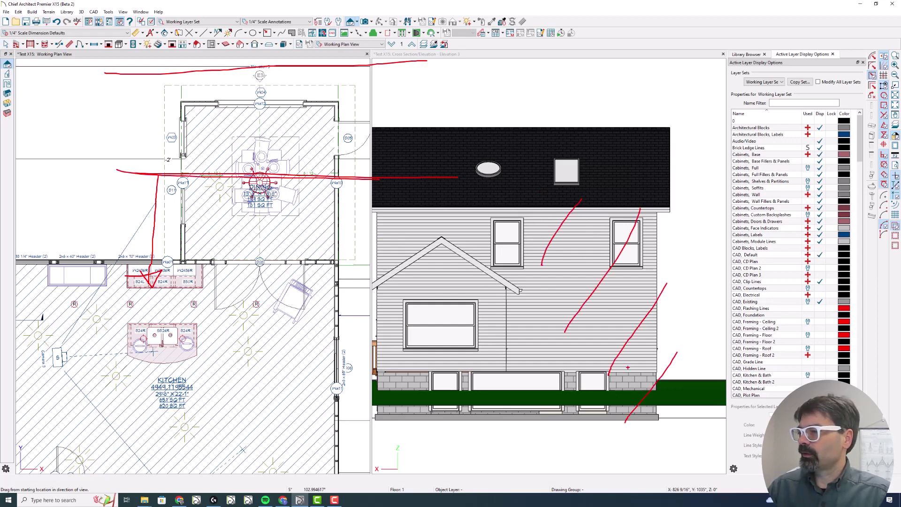
{"action": "left_click_drag", "start_coordinate": [610, 370], "coordinate": [496, 424]}
{"action": "left_click_drag", "start_coordinate": [499, 389], "coordinate": [427, 417]}
{"action": "left_click_drag", "start_coordinate": [398, 385], "coordinate": [347, 405]}
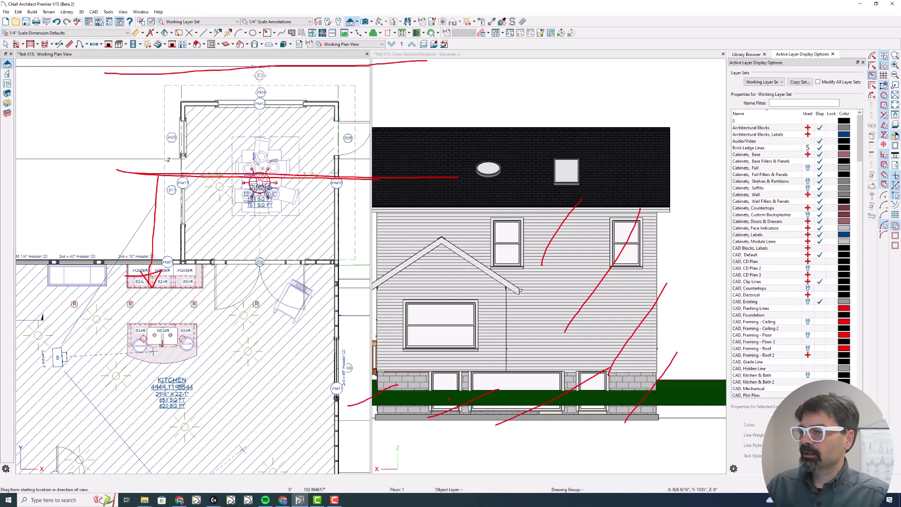
{"action": "mouse_move", "coordinate": [505, 383]}
{"action": "left_mouse_down"}
{"action": "mouse_move", "coordinate": [504, 419]}
{"action": "mouse_move", "coordinate": [372, 421]}
{"action": "mouse_move", "coordinate": [373, 366]}
{"action": "mouse_move", "coordinate": [385, 387]}
{"action": "mouse_move", "coordinate": [405, 394]}
{"action": "mouse_move", "coordinate": [497, 390]}
{"action": "left_mouse_up"}
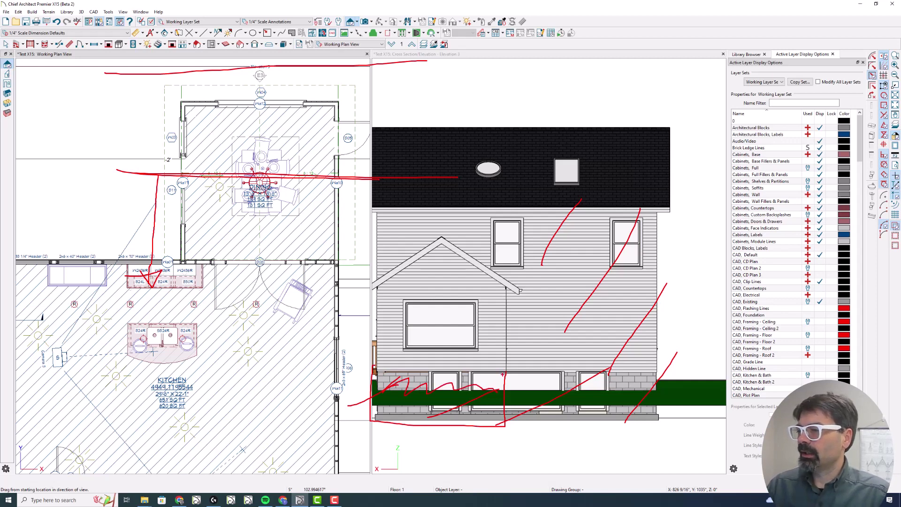
{"action": "key", "text": "Escape"}
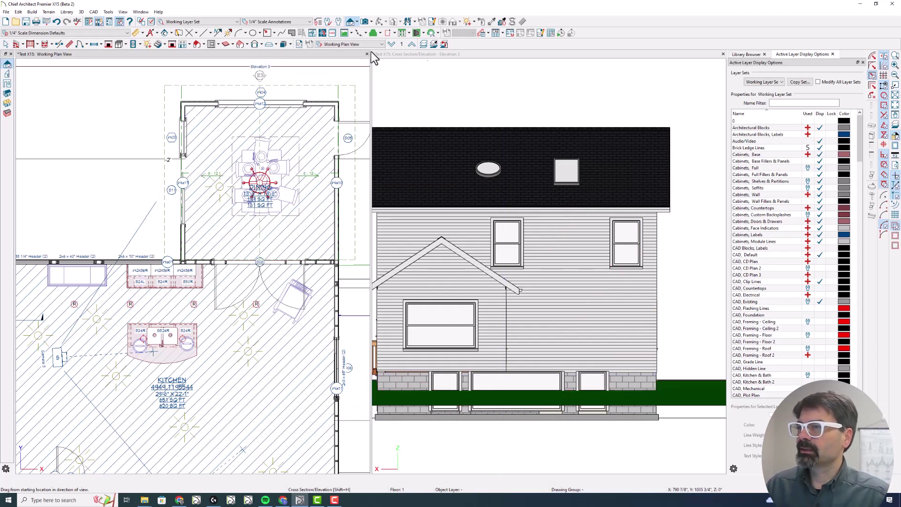
Step: Activate the elevation window, zoom it to fit the house, and open the Camera View Options list
{"action": "left_click", "coordinate": [452, 54]}
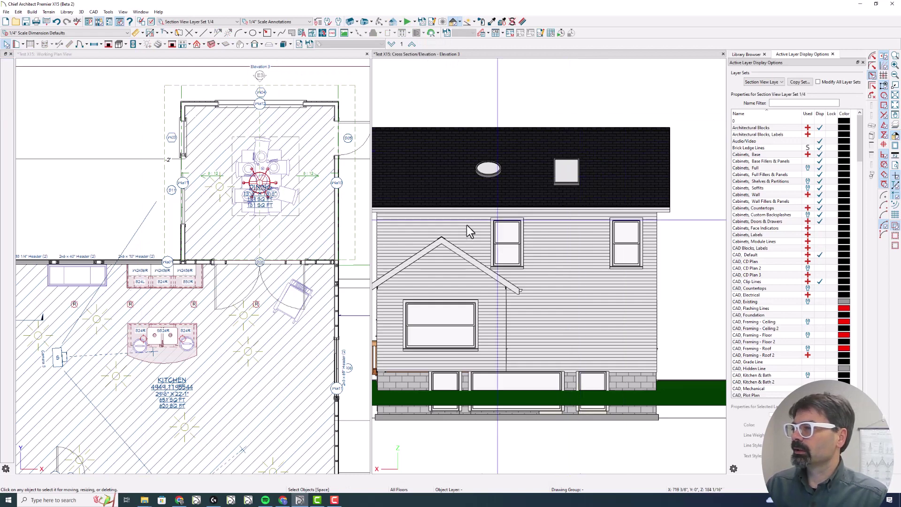
{"action": "scroll", "coordinate": [120, 176], "scroll_direction": "down", "scroll_amount": 1}
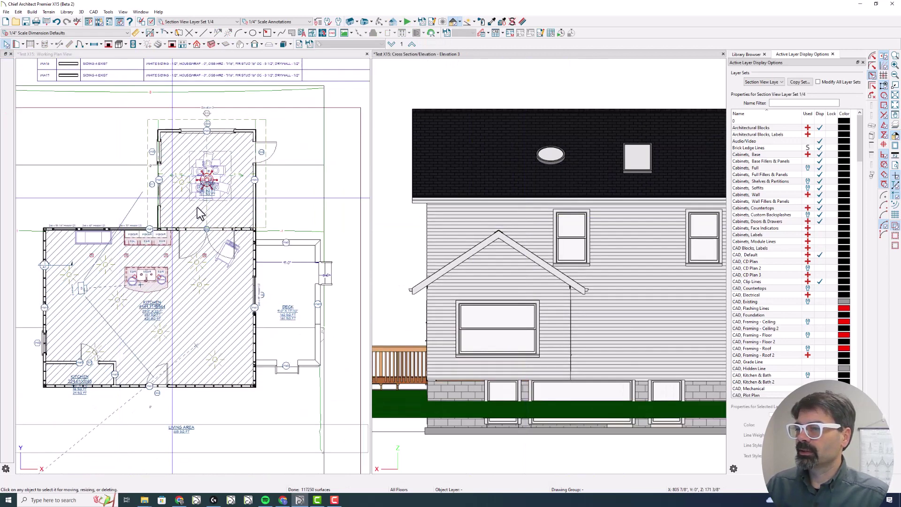
{"action": "scroll", "coordinate": [237, 230], "scroll_direction": "up", "scroll_amount": 1}
{"action": "scroll", "coordinate": [237, 230], "scroll_direction": "up", "scroll_amount": 1}
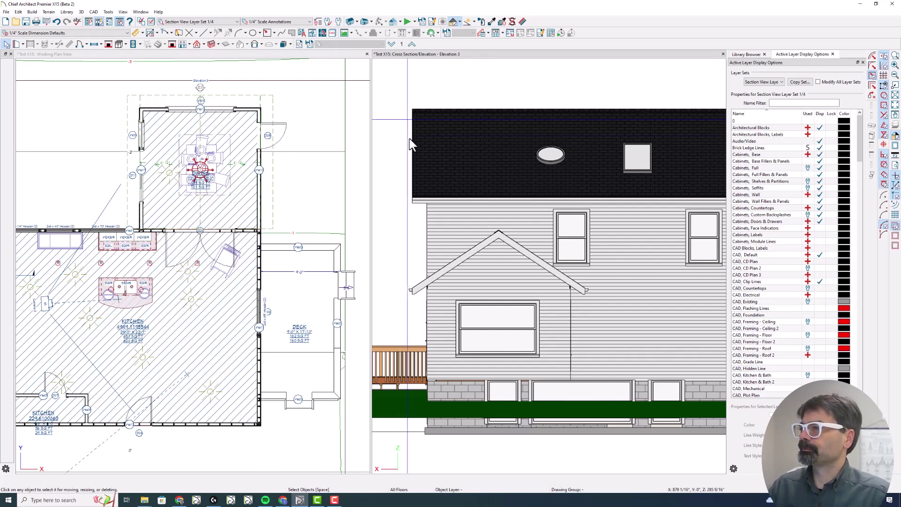
{"action": "scroll", "coordinate": [408, 139], "scroll_direction": "down", "scroll_amount": 1}
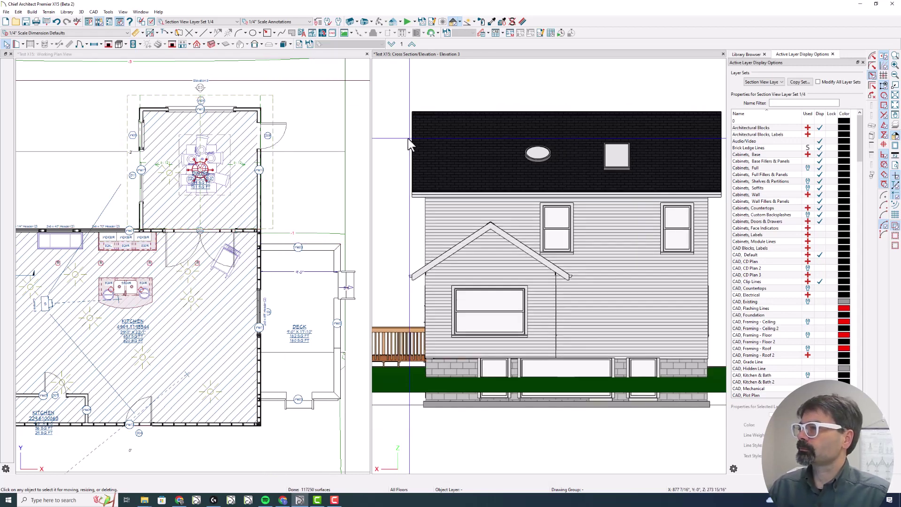
{"action": "left_click", "coordinate": [400, 23]}
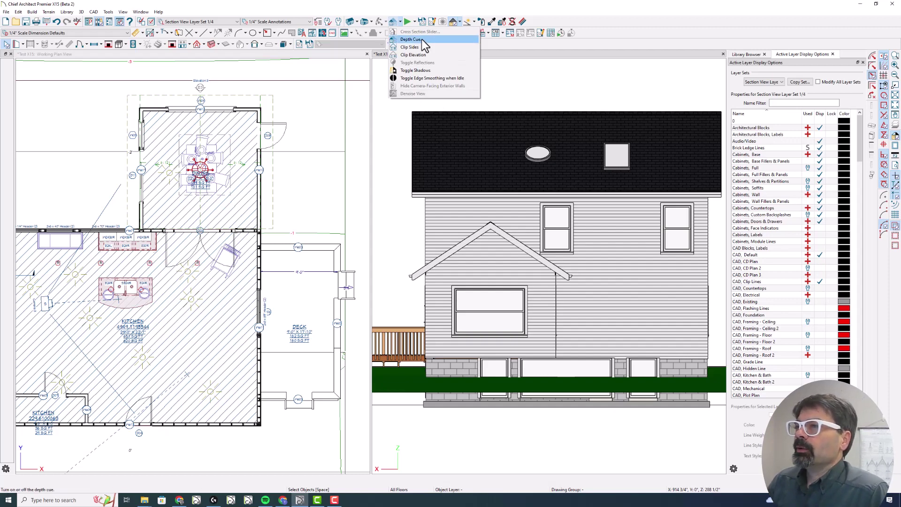
Step: Enable Depth Cue with a 0" start and 75% fog, then maximize the elevation window
{"action": "left_click", "coordinate": [171, 12]}
{"action": "left_click", "coordinate": [107, 13]}
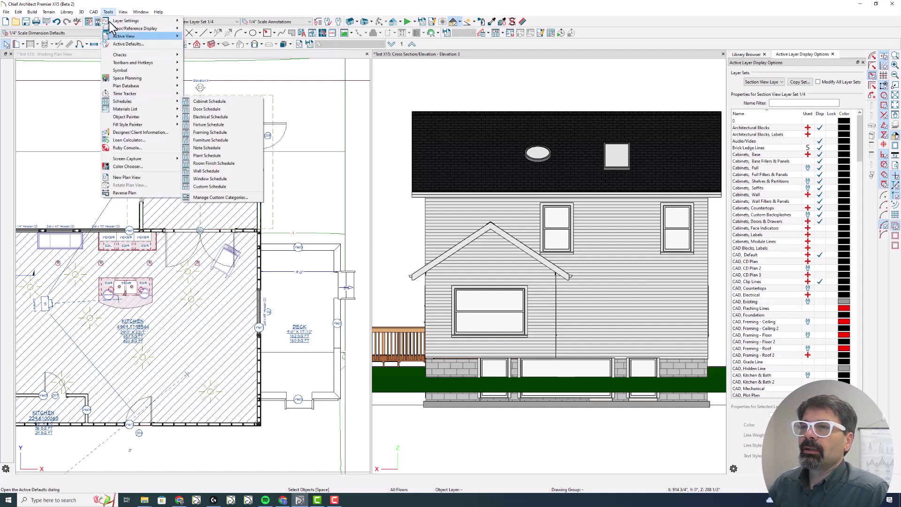
{"action": "mouse_move", "coordinate": [83, 13]}
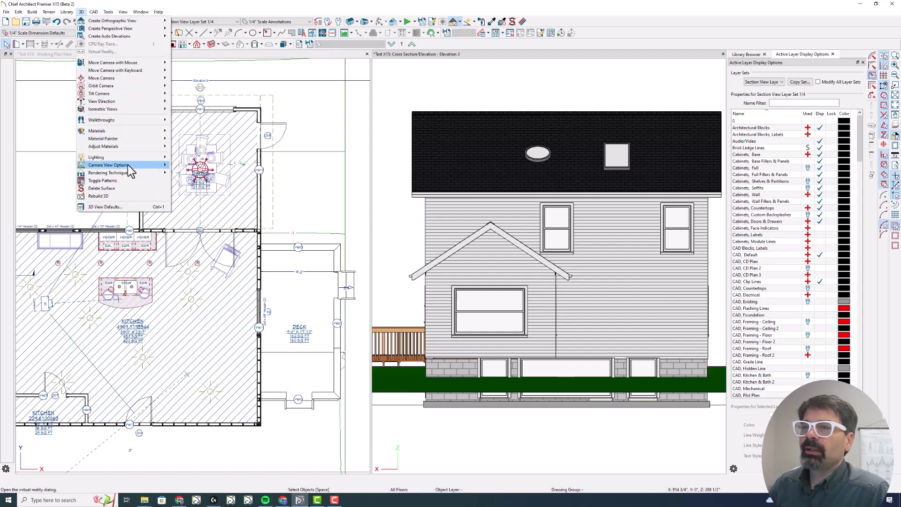
{"action": "mouse_move", "coordinate": [131, 172]}
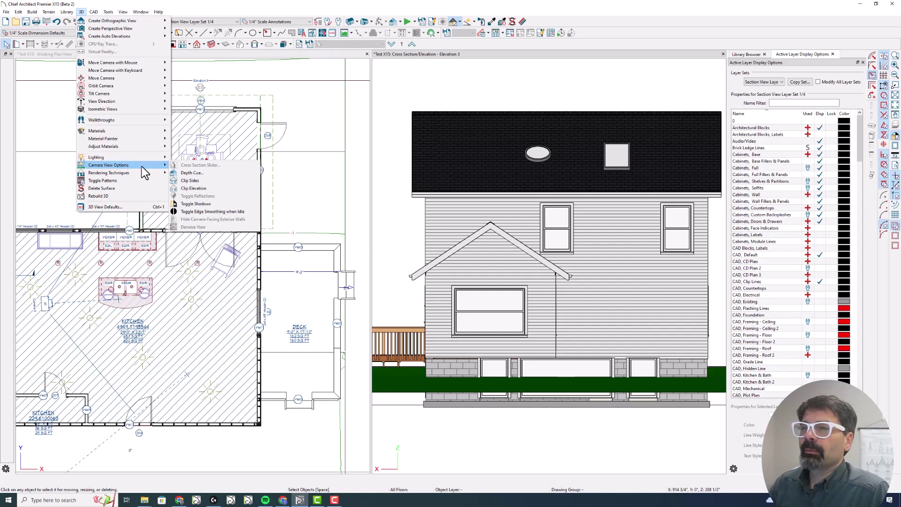
{"action": "left_click", "coordinate": [210, 175]}
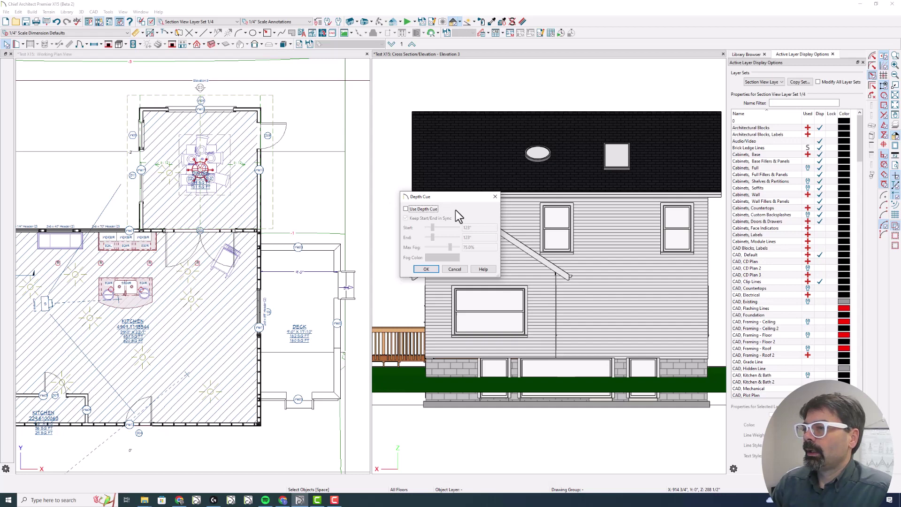
{"action": "left_click", "coordinate": [424, 209]}
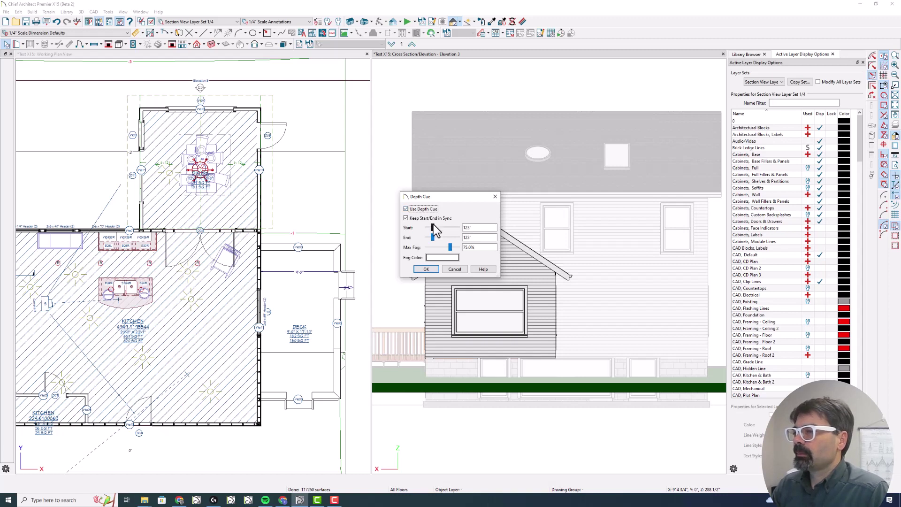
{"action": "left_click_drag", "start_coordinate": [432, 227], "coordinate": [420, 228]}
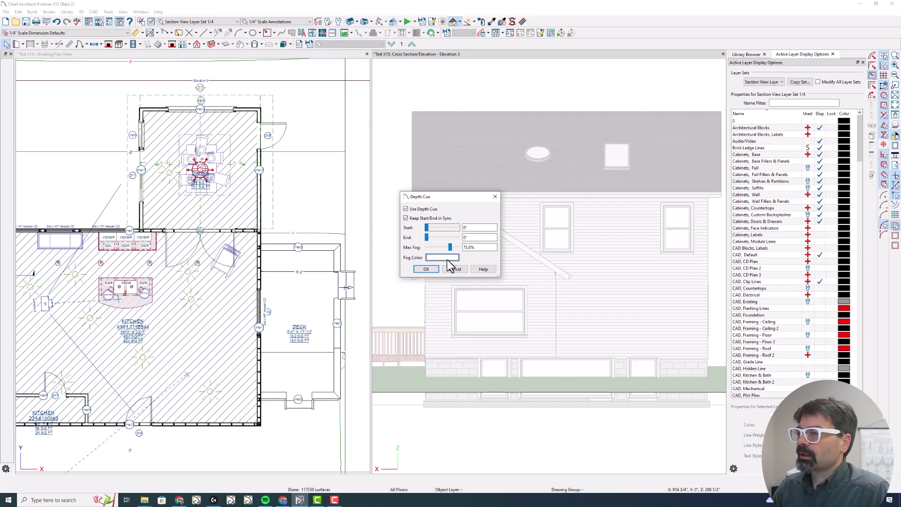
{"action": "left_click", "coordinate": [426, 269]}
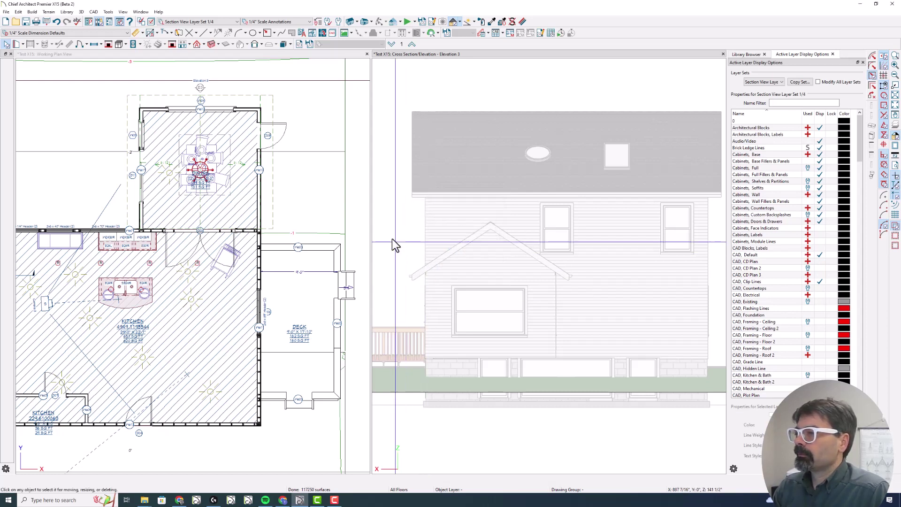
{"action": "double_click", "coordinate": [412, 54]}
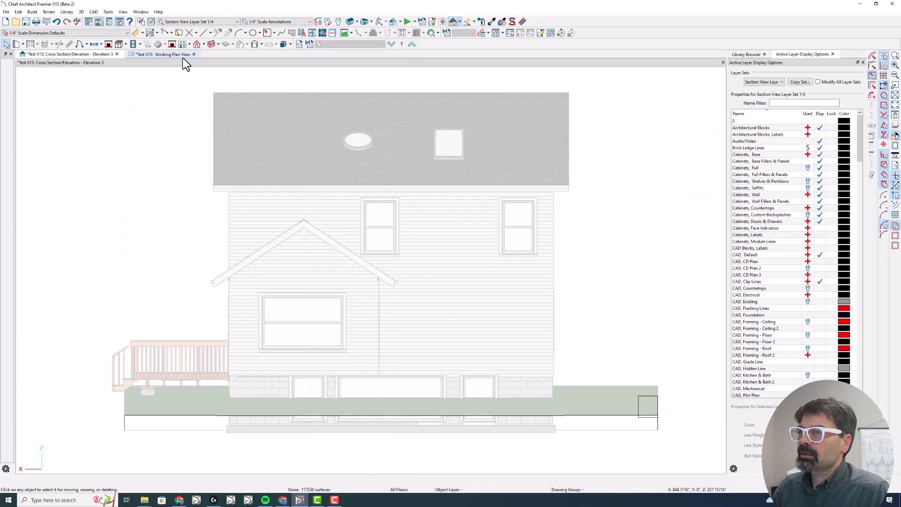
Step: Adjust the Depth Cue start/end slider to about 130 5/8" so only the existing house fades
{"action": "left_click", "coordinate": [393, 22]}
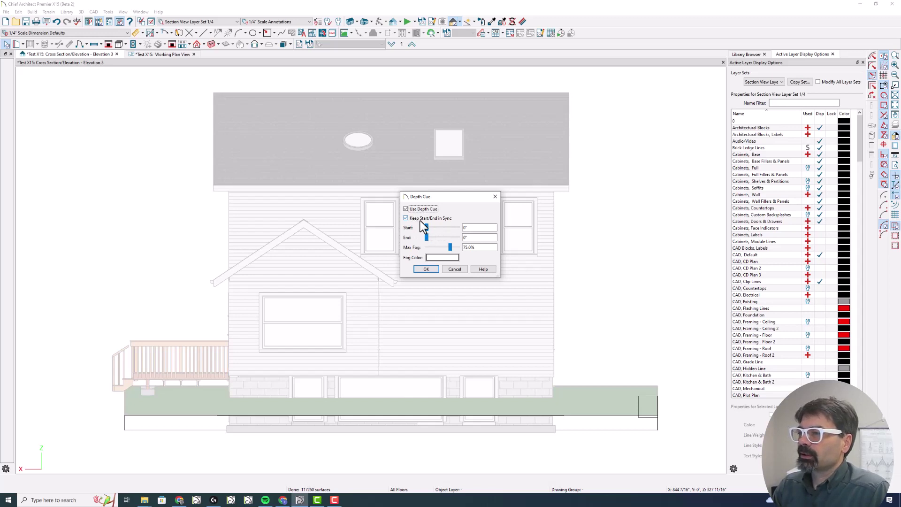
{"action": "left_click_drag", "start_coordinate": [426, 227], "coordinate": [432, 227]}
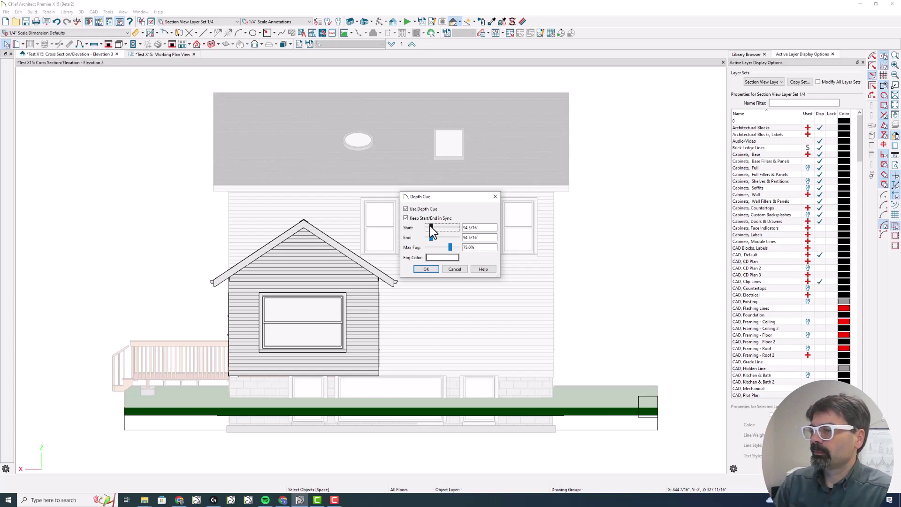
{"action": "left_click_drag", "start_coordinate": [430, 226], "coordinate": [440, 224]}
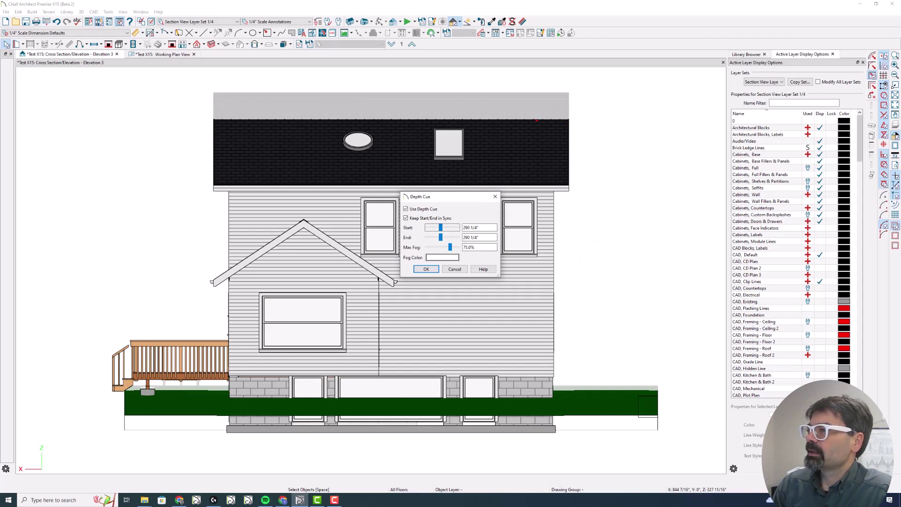
{"action": "left_click_drag", "start_coordinate": [511, 99], "coordinate": [428, 108]}
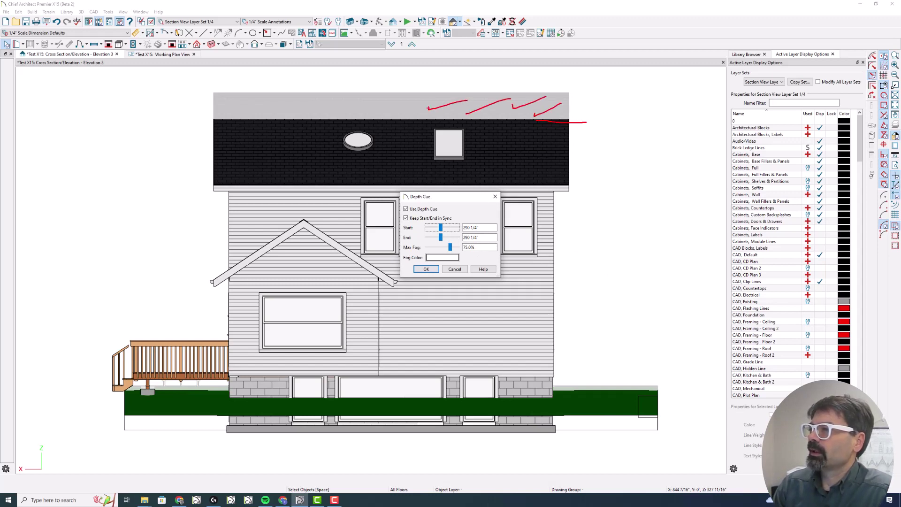
{"action": "left_click_drag", "start_coordinate": [471, 152], "coordinate": [584, 152]}
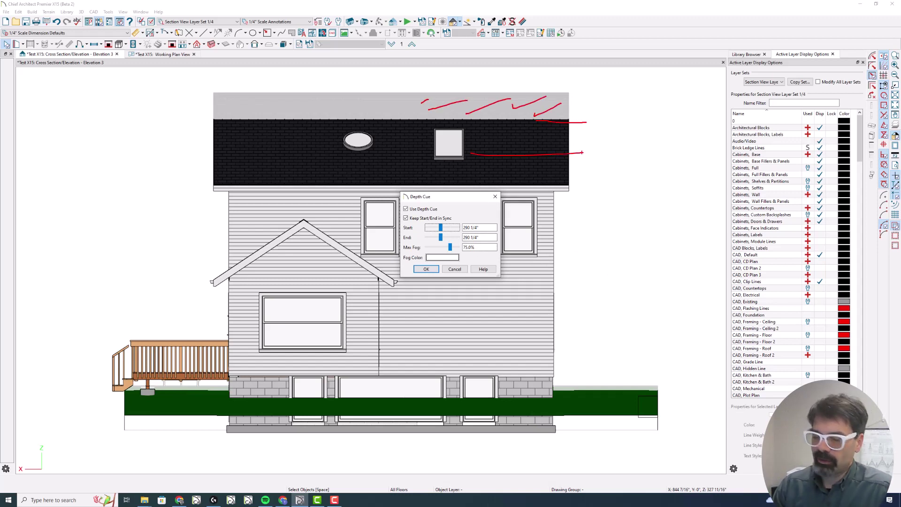
{"action": "key", "text": "Escape"}
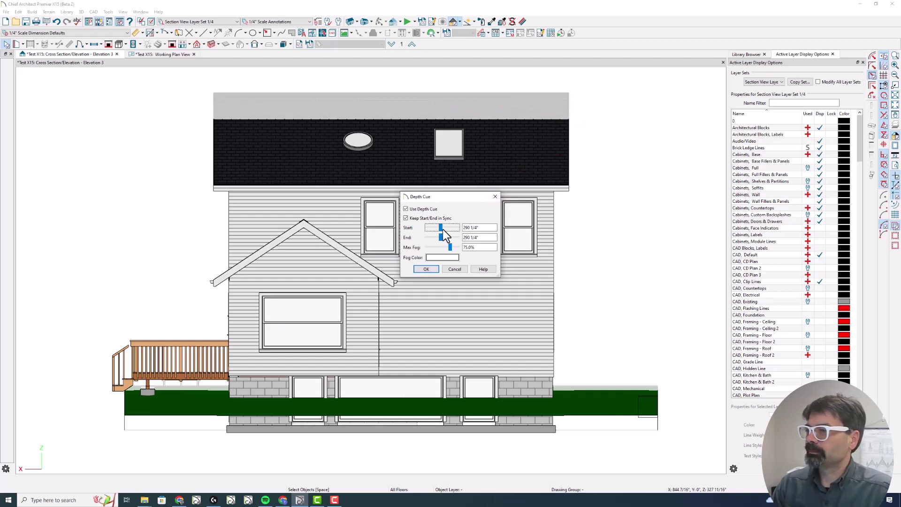
{"action": "left_click_drag", "start_coordinate": [441, 227], "coordinate": [435, 227]}
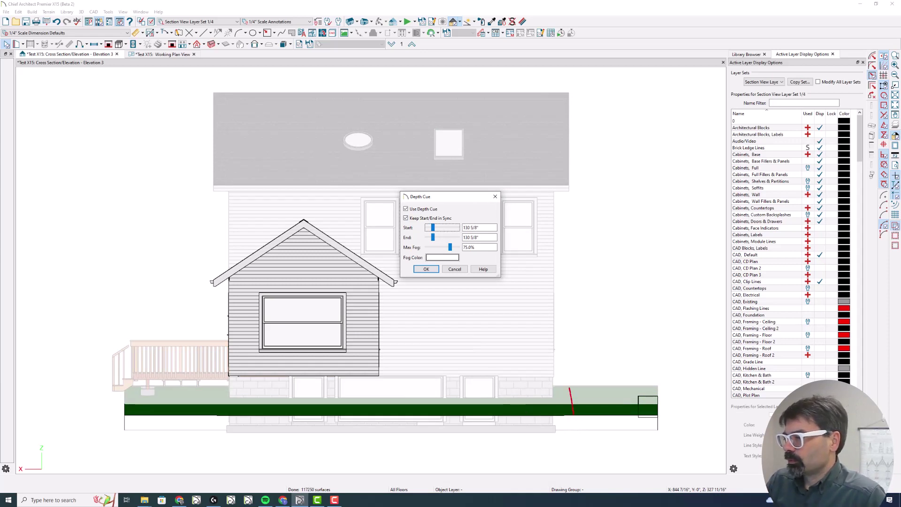
{"action": "left_click_drag", "start_coordinate": [577, 388], "coordinate": [578, 390]}
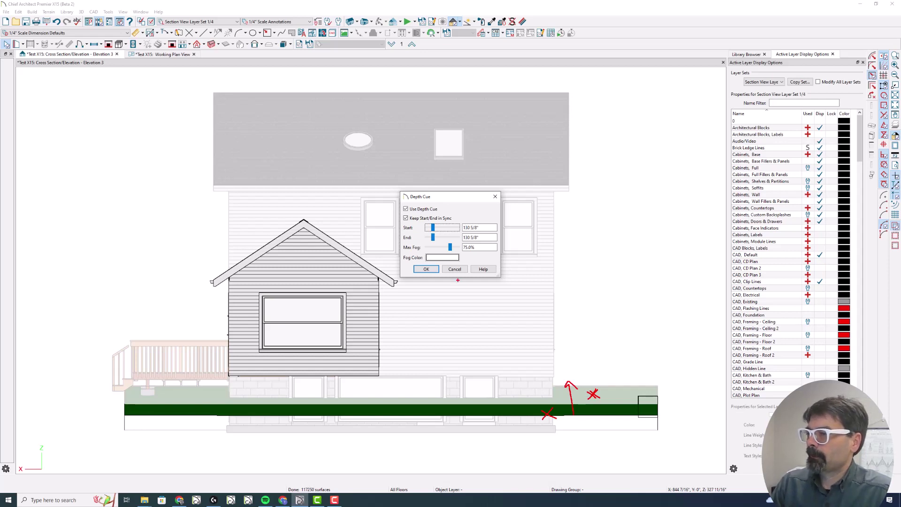
Step: Apply the depth cue, switch to the plan at Floor 0, and show the floor above
{"action": "left_click", "coordinate": [426, 269]}
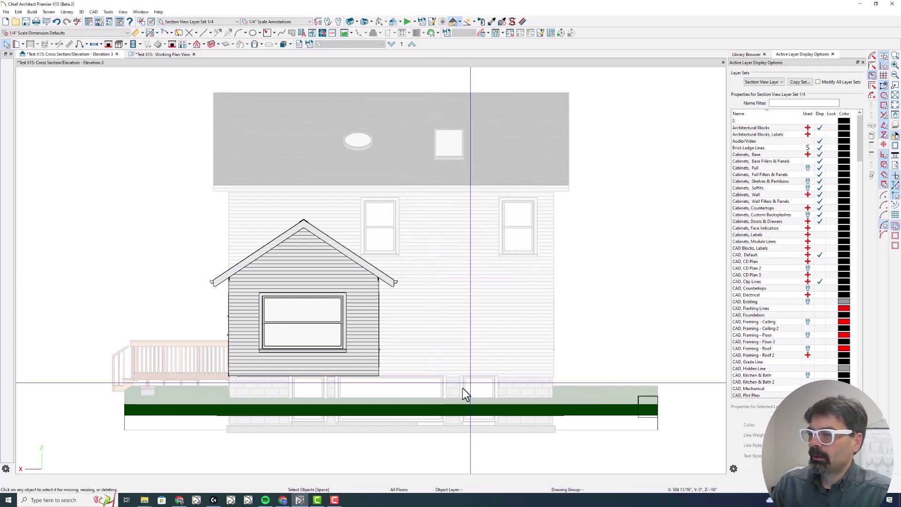
{"action": "left_click", "coordinate": [140, 54]}
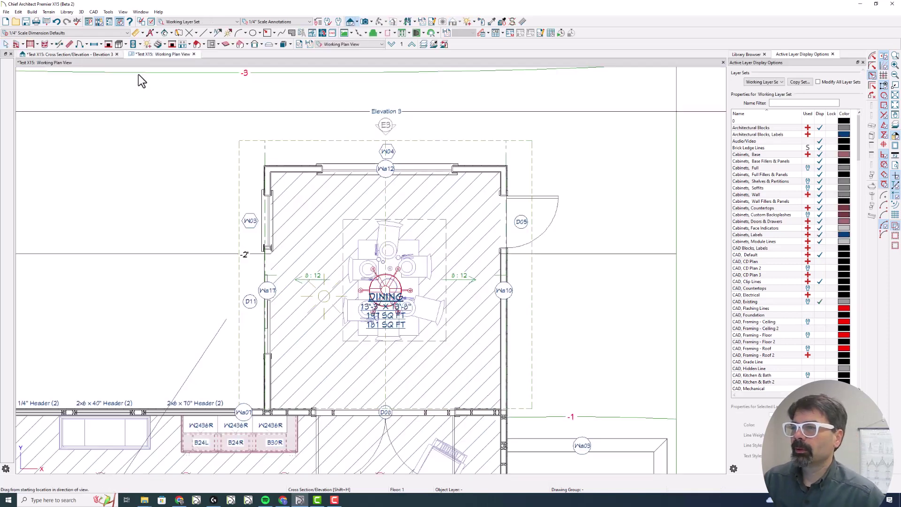
{"action": "key", "text": "Page_Down"}
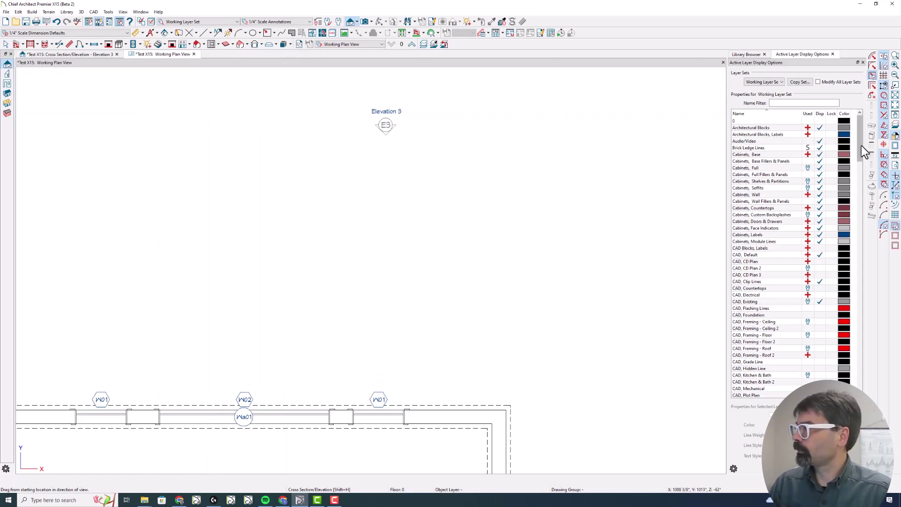
{"action": "left_click", "coordinate": [895, 135]}
{"action": "scroll", "coordinate": [424, 155], "scroll_direction": "down", "scroll_amount": 1}
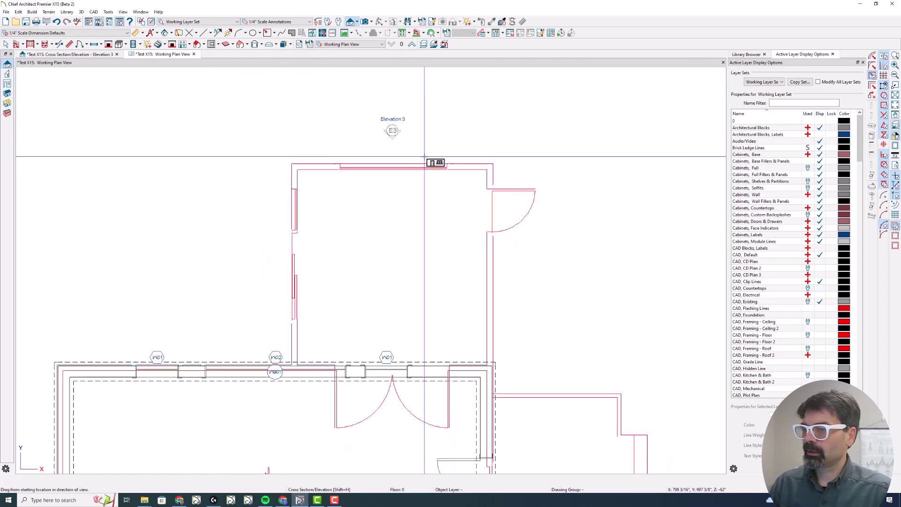
Step: Extend the existing foundation wall and draw new walls enclosing the rear addition
{"action": "left_click", "coordinate": [492, 367]}
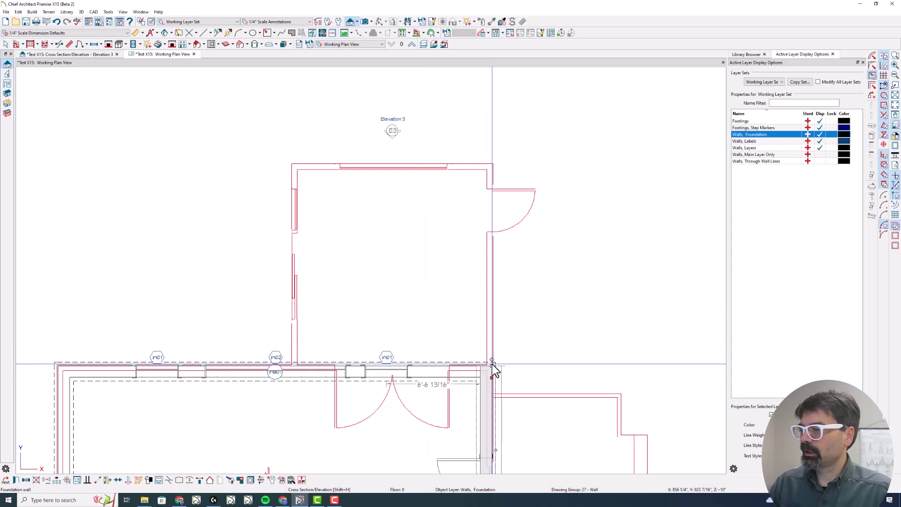
{"action": "left_click", "coordinate": [497, 367]}
{"action": "left_click", "coordinate": [491, 364]}
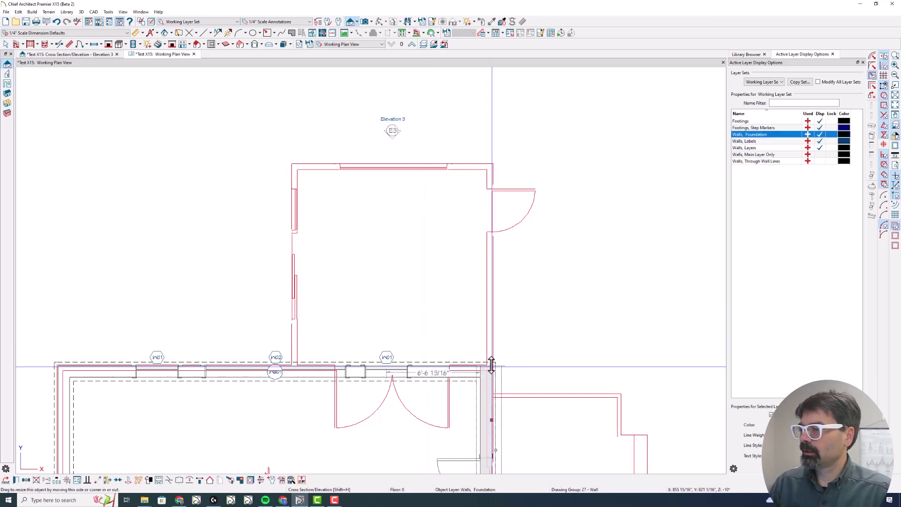
{"action": "mouse_move", "coordinate": [491, 360]}
{"action": "left_mouse_down"}
{"action": "mouse_move", "coordinate": [488, 163]}
{"action": "mouse_move", "coordinate": [290, 169]}
{"action": "mouse_move", "coordinate": [287, 359]}
{"action": "left_mouse_up"}
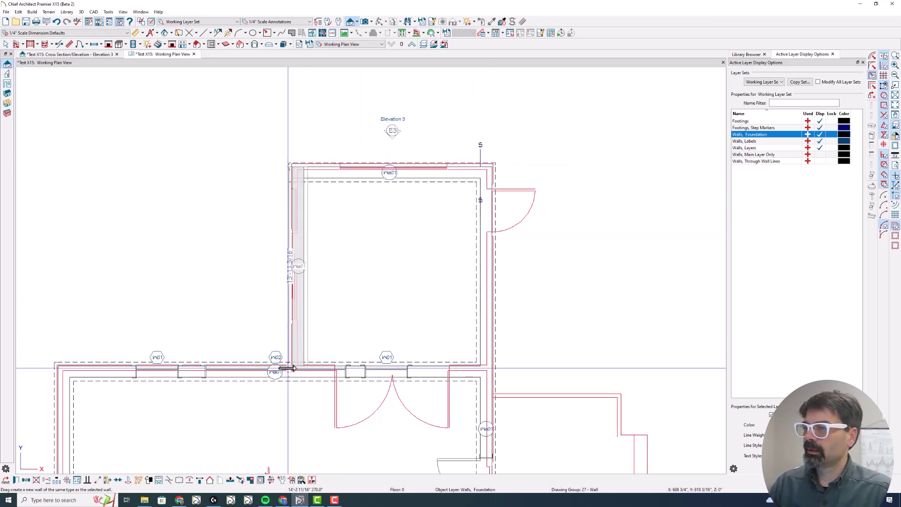
{"action": "left_click", "coordinate": [334, 173]}
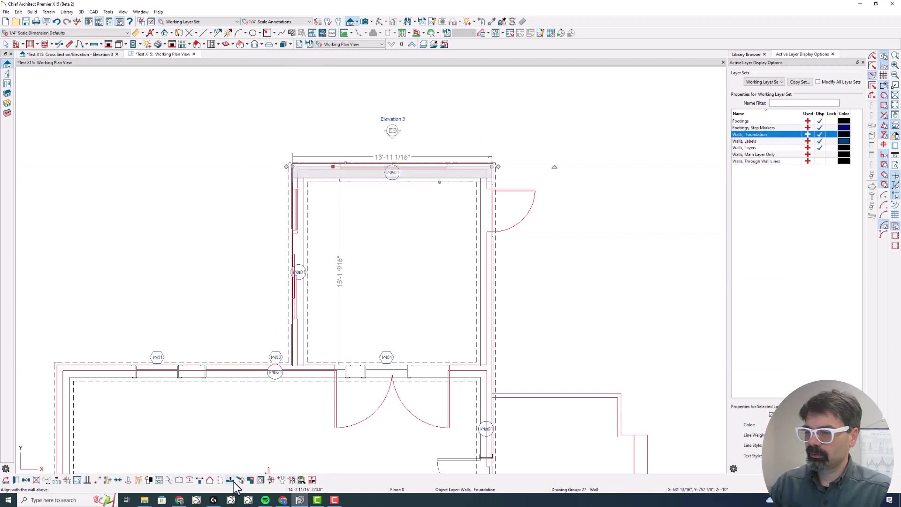
{"action": "left_click_drag", "start_coordinate": [334, 178], "coordinate": [334, 175]}
{"action": "left_click", "coordinate": [92, 53]}
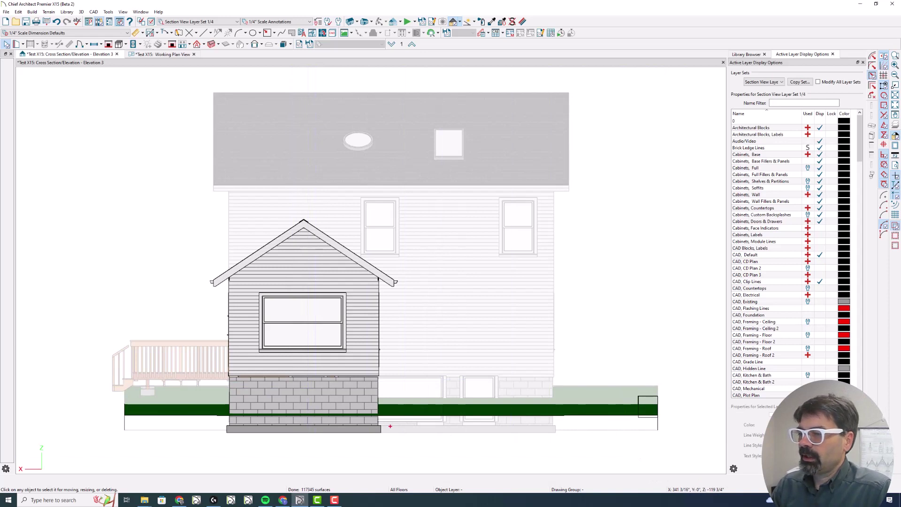
Step: Select the Elevation 2 camera in the Working Plan View and open its elevation view
{"action": "mouse_move", "coordinate": [389, 428]}
{"action": "left_mouse_down"}
{"action": "mouse_move", "coordinate": [406, 301]}
{"action": "mouse_move", "coordinate": [373, 251]}
{"action": "mouse_move", "coordinate": [299, 222]}
{"action": "mouse_move", "coordinate": [219, 225]}
{"action": "mouse_move", "coordinate": [184, 259]}
{"action": "mouse_move", "coordinate": [194, 431]}
{"action": "mouse_move", "coordinate": [258, 473]}
{"action": "mouse_move", "coordinate": [350, 471]}
{"action": "mouse_move", "coordinate": [406, 433]}
{"action": "mouse_move", "coordinate": [396, 276]}
{"action": "mouse_move", "coordinate": [341, 223]}
{"action": "mouse_move", "coordinate": [253, 217]}
{"action": "mouse_move", "coordinate": [210, 235]}
{"action": "left_mouse_up"}
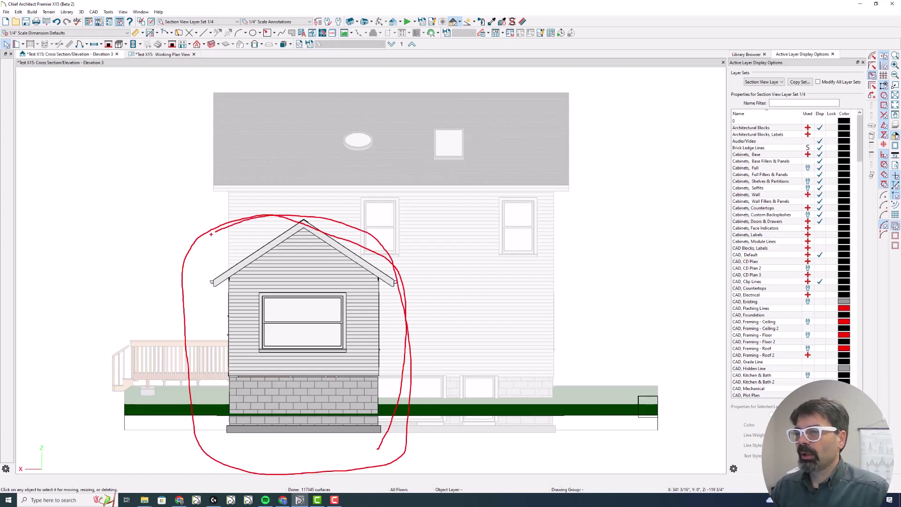
{"action": "key", "text": "Escape"}
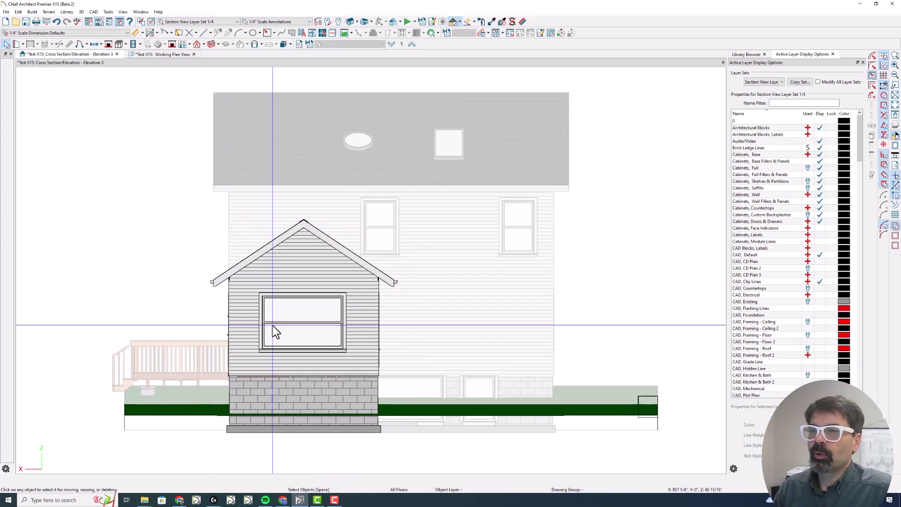
{"action": "left_click", "coordinate": [165, 56]}
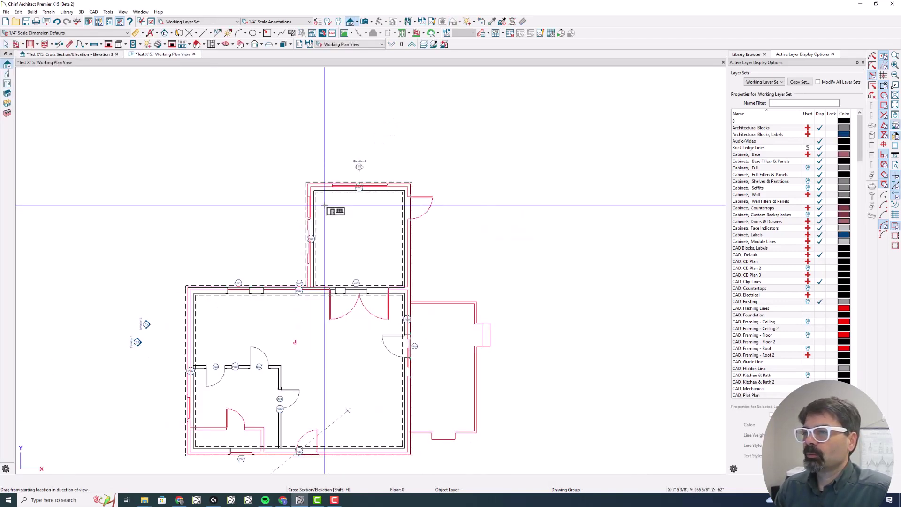
{"action": "left_click", "coordinate": [146, 324]}
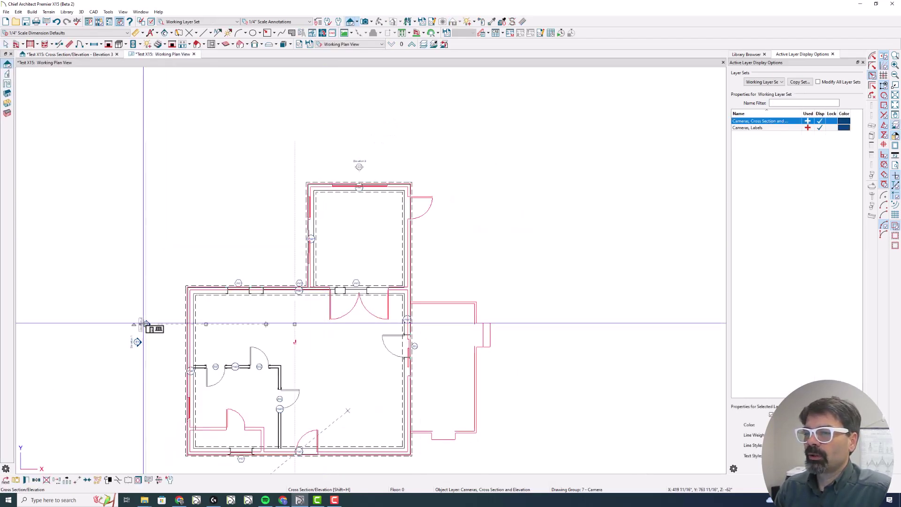
{"action": "left_click", "coordinate": [292, 323]}
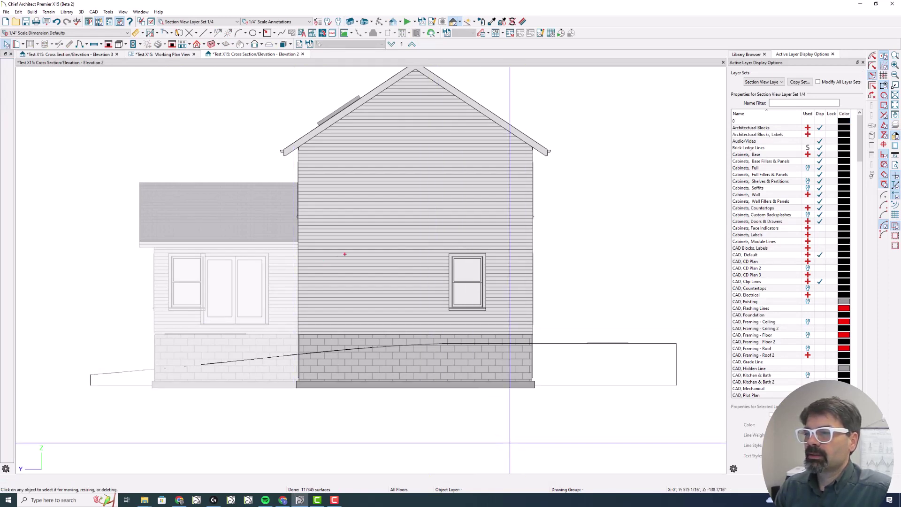
{"action": "left_click_drag", "start_coordinate": [425, 185], "coordinate": [366, 275]}
{"action": "left_click_drag", "start_coordinate": [377, 190], "coordinate": [423, 289]}
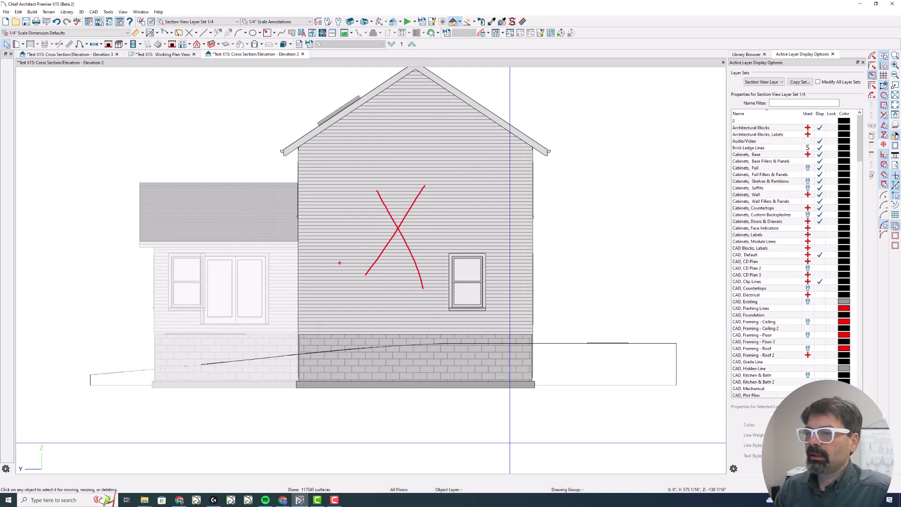
{"action": "left_click_drag", "start_coordinate": [339, 262], "coordinate": [335, 261]}
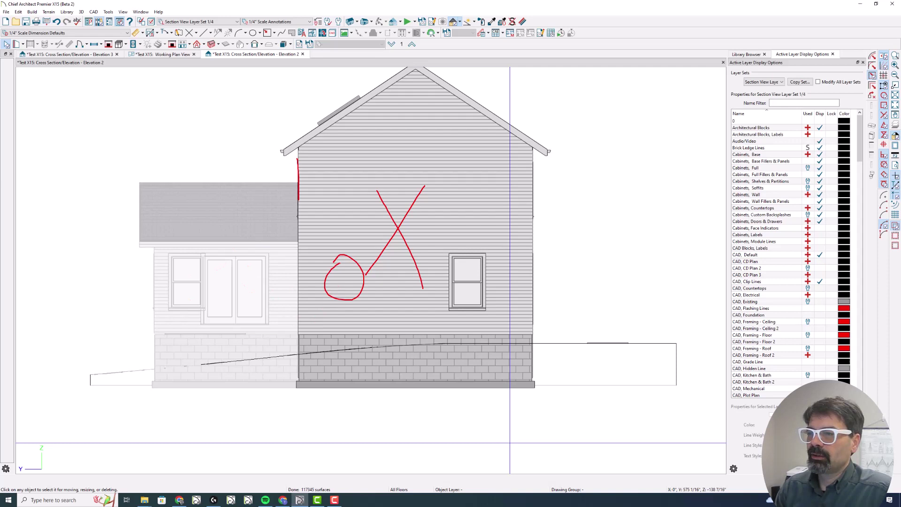
{"action": "mouse_move", "coordinate": [298, 200]}
{"action": "left_mouse_down"}
{"action": "mouse_move", "coordinate": [292, 399]}
{"action": "mouse_move", "coordinate": [121, 404]}
{"action": "mouse_move", "coordinate": [108, 369]}
{"action": "mouse_move", "coordinate": [125, 153]}
{"action": "mouse_move", "coordinate": [298, 160]}
{"action": "left_mouse_up"}
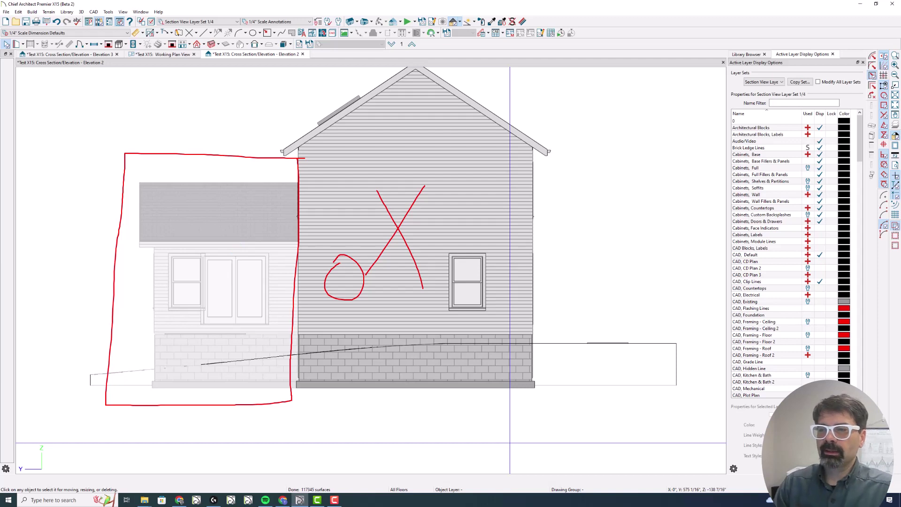
{"action": "mouse_move", "coordinate": [474, 212]}
{"action": "left_mouse_down"}
{"action": "mouse_move", "coordinate": [452, 155]}
{"action": "mouse_move", "coordinate": [475, 270]}
{"action": "left_mouse_up"}
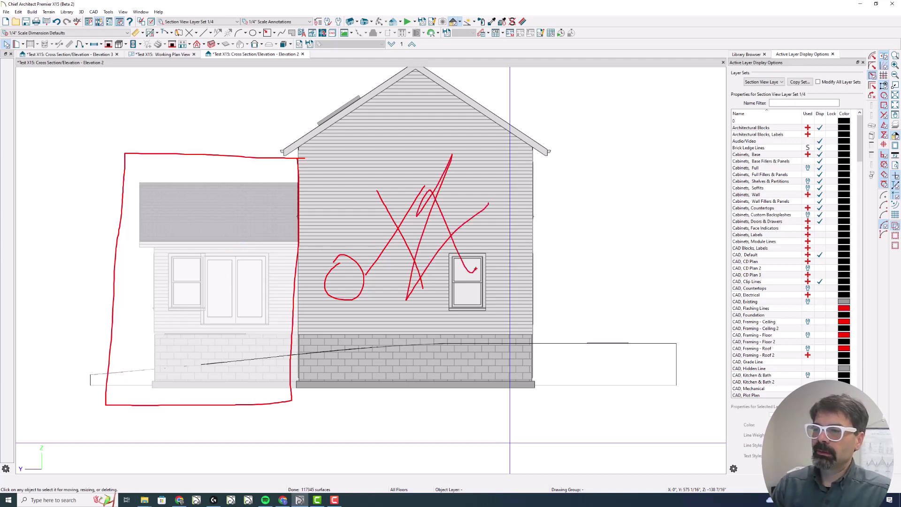
{"action": "left_click_drag", "start_coordinate": [227, 218], "coordinate": [225, 221]}
{"action": "left_click_drag", "start_coordinate": [195, 256], "coordinate": [214, 221]}
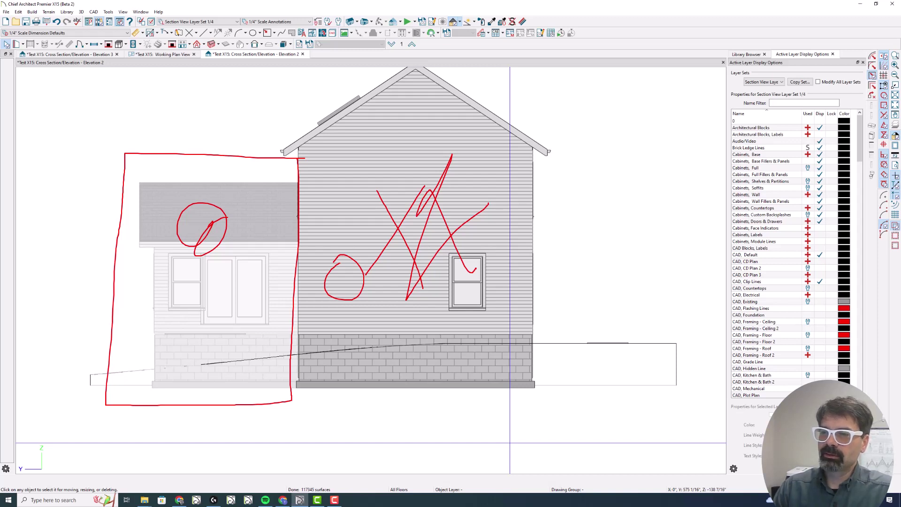
{"action": "key", "text": "Escape"}
{"action": "scroll", "coordinate": [287, 319], "scroll_direction": "down", "scroll_amount": 1}
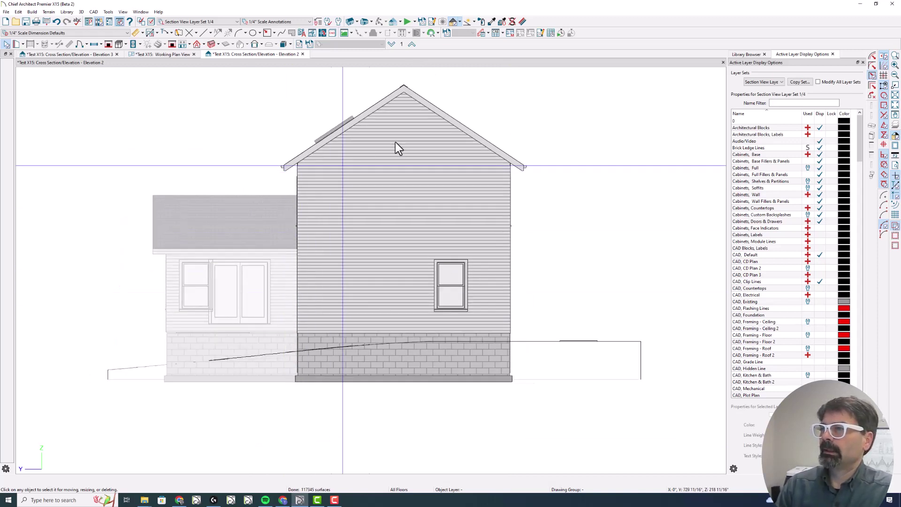
Step: Extend the Elevation 2 depth cue end to about 1078" with 71.91% maximum fog
{"action": "left_click", "coordinate": [394, 22]}
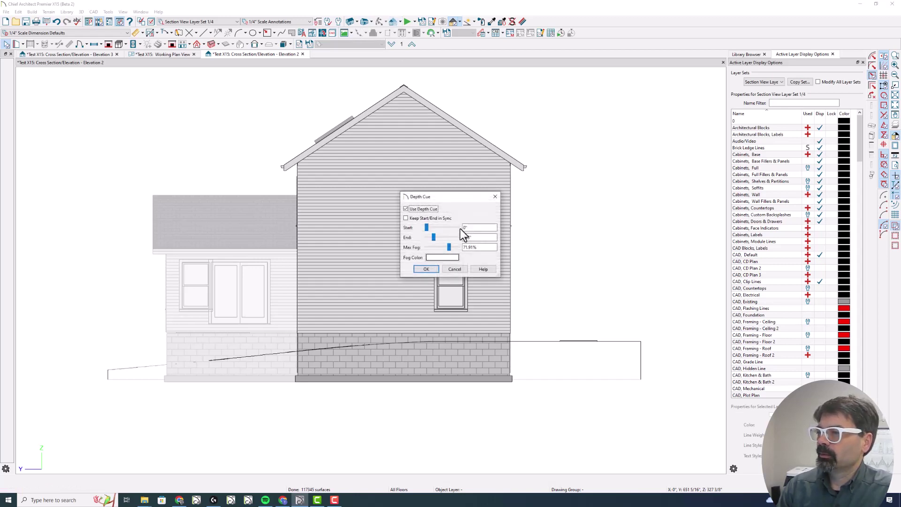
{"action": "left_click_drag", "start_coordinate": [435, 237], "coordinate": [464, 238]}
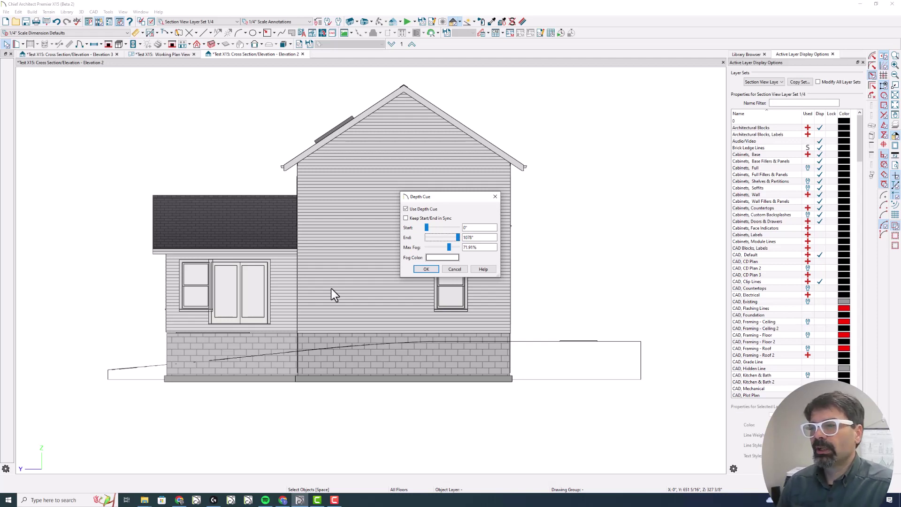
{"action": "left_click", "coordinate": [429, 268]}
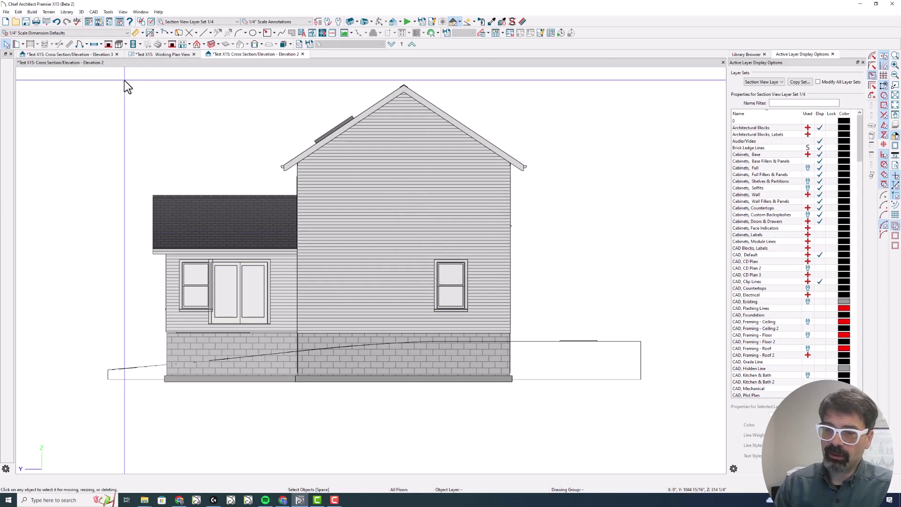
Step: Tile the views vertically with the Working Plan View in the left pane
{"action": "key", "text": "ctrl+shift+t"}
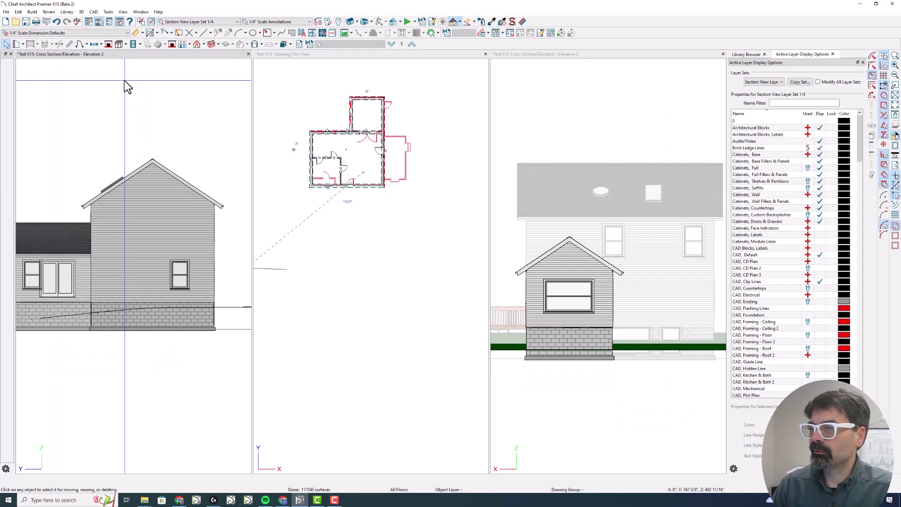
{"action": "left_click_drag", "start_coordinate": [303, 55], "coordinate": [54, 52]}
{"action": "left_click", "coordinate": [305, 54]}
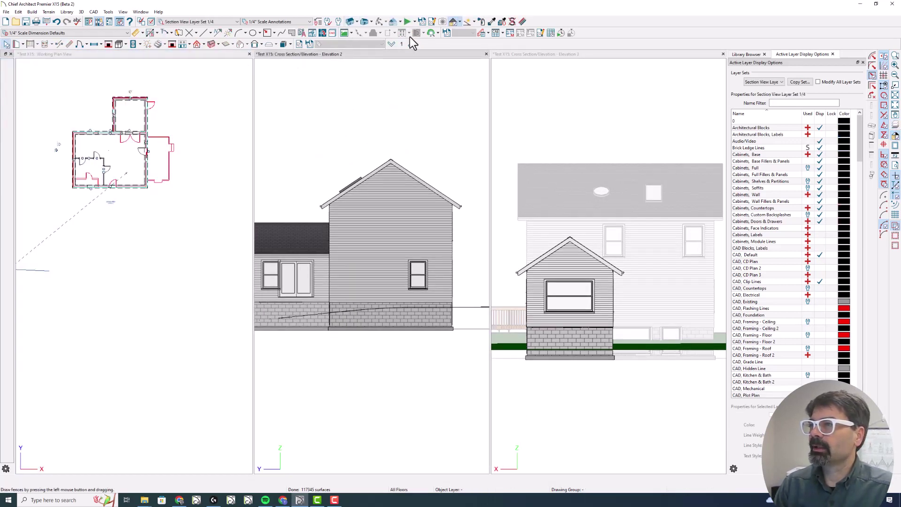
Step: Turn off Use Depth Cue for Elevation 2
{"action": "left_click", "coordinate": [394, 22]}
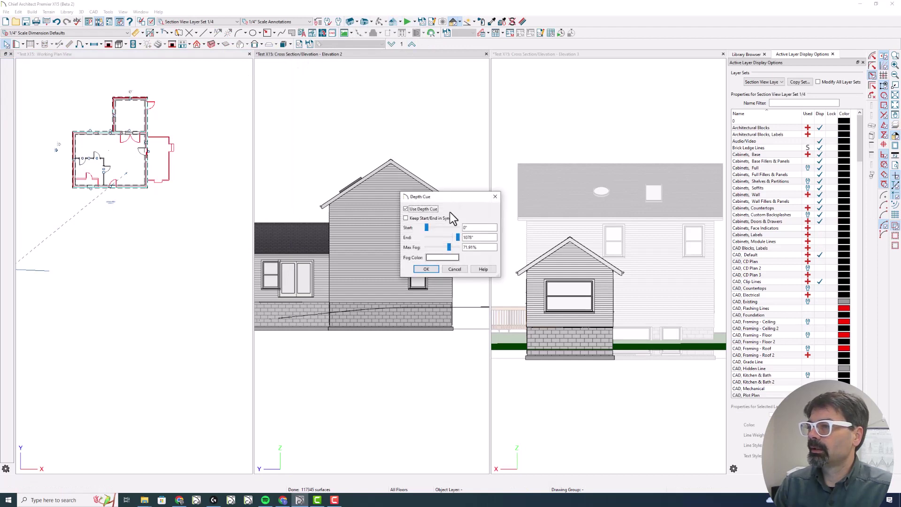
{"action": "left_click_drag", "start_coordinate": [458, 237], "coordinate": [426, 240]}
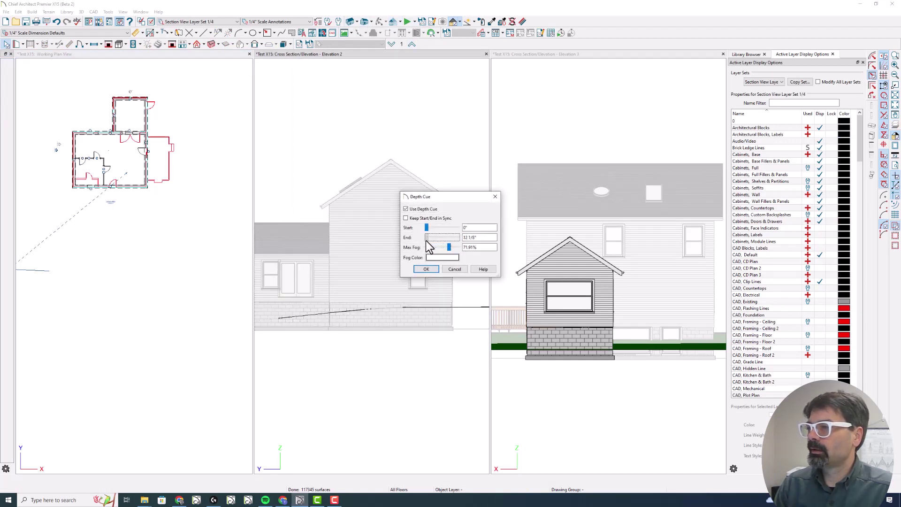
{"action": "left_click", "coordinate": [406, 209]}
{"action": "left_click", "coordinate": [425, 269]}
{"action": "scroll", "coordinate": [433, 267], "scroll_direction": "down", "scroll_amount": 1}
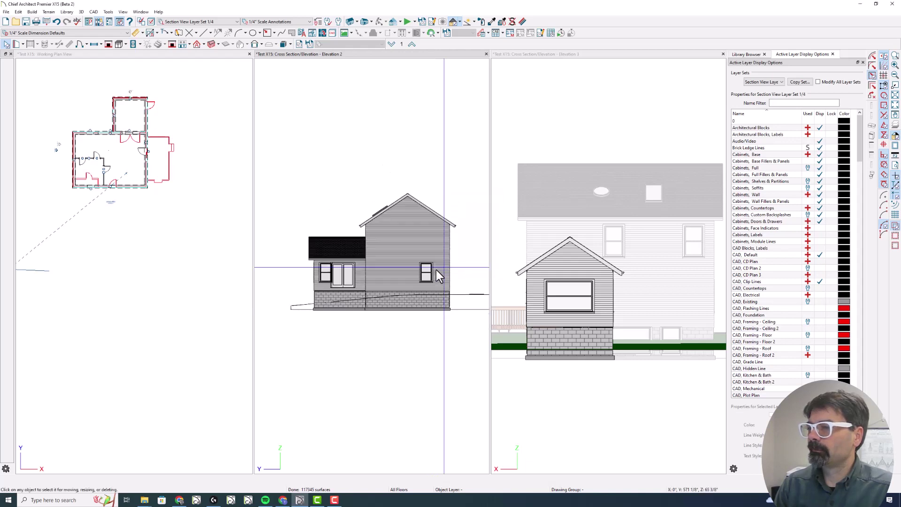
{"action": "scroll", "coordinate": [365, 263], "scroll_direction": "up", "scroll_amount": 1}
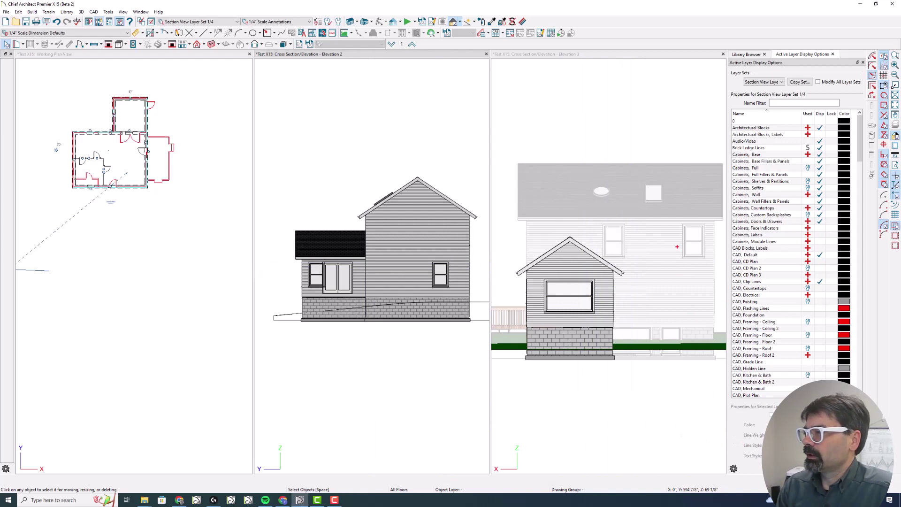
Step: Annotate the faded existing house and full-strength addition in Elevation 3, then clear the ink
{"action": "mouse_move", "coordinate": [677, 246]}
{"action": "left_mouse_down"}
{"action": "mouse_move", "coordinate": [636, 306]}
{"action": "mouse_move", "coordinate": [651, 289]}
{"action": "mouse_move", "coordinate": [664, 295]}
{"action": "mouse_move", "coordinate": [708, 279]}
{"action": "left_mouse_up"}
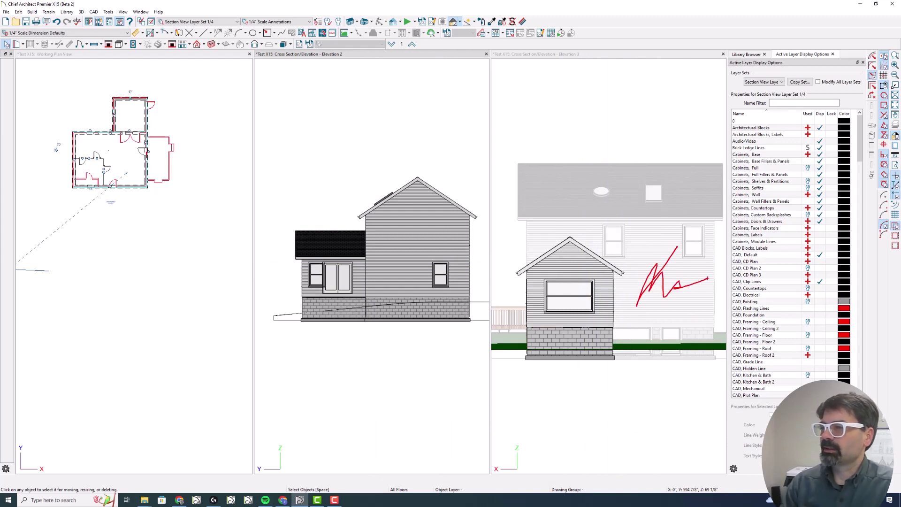
{"action": "mouse_move", "coordinate": [629, 379]}
{"action": "left_mouse_down"}
{"action": "mouse_move", "coordinate": [630, 313]}
{"action": "mouse_move", "coordinate": [552, 232]}
{"action": "mouse_move", "coordinate": [497, 300]}
{"action": "mouse_move", "coordinate": [630, 369]}
{"action": "left_mouse_up"}
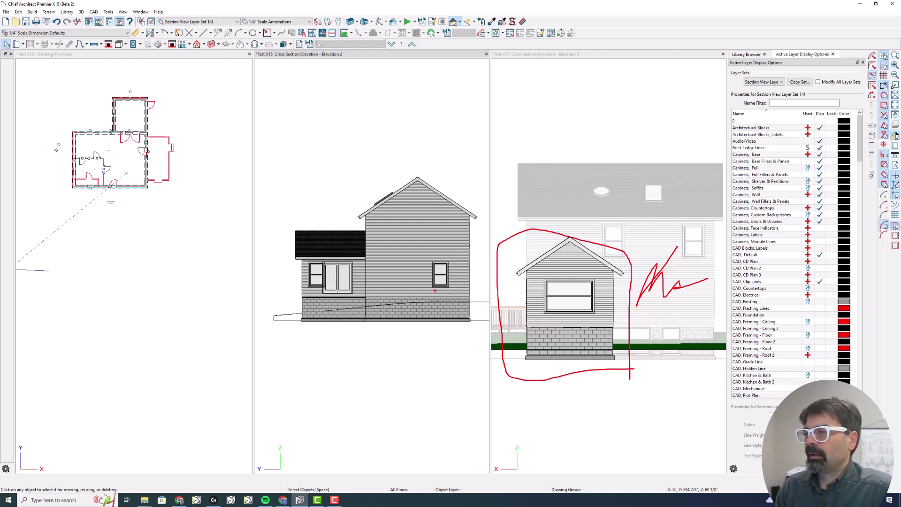
{"action": "mouse_move", "coordinate": [606, 245]}
{"action": "left_mouse_down"}
{"action": "mouse_move", "coordinate": [553, 241]}
{"action": "mouse_move", "coordinate": [609, 349]}
{"action": "mouse_move", "coordinate": [582, 241]}
{"action": "left_mouse_up"}
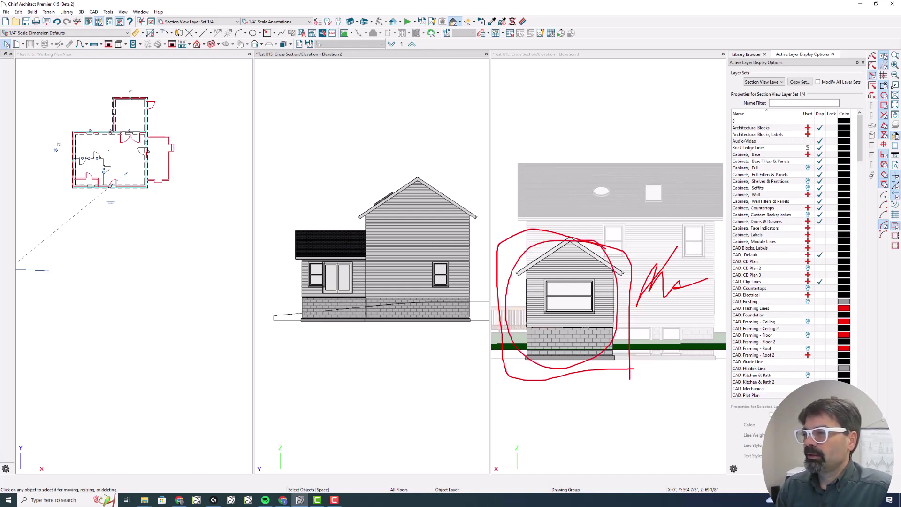
{"action": "key", "text": "Escape"}
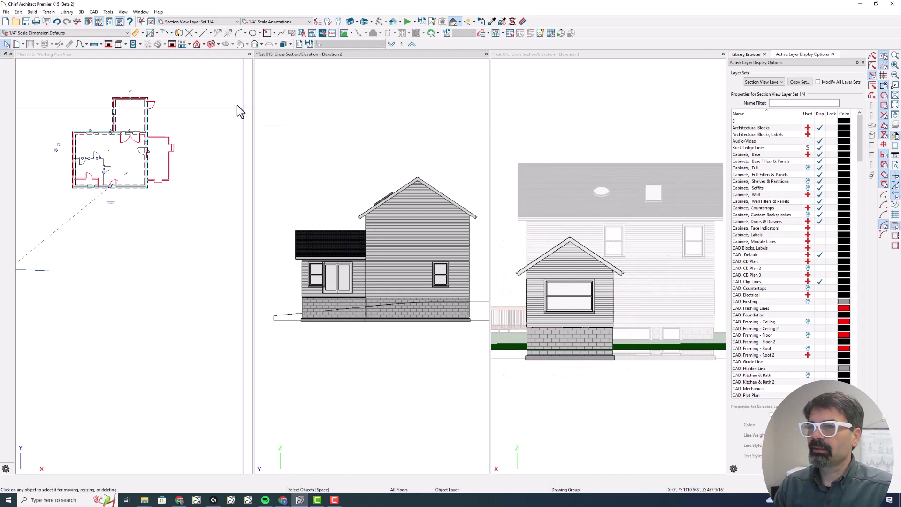
Step: Place an elevation camera across the plan and zoom into the new Elevation 4 showing the deck
{"action": "left_click", "coordinate": [215, 55]}
{"action": "left_click", "coordinate": [351, 22]}
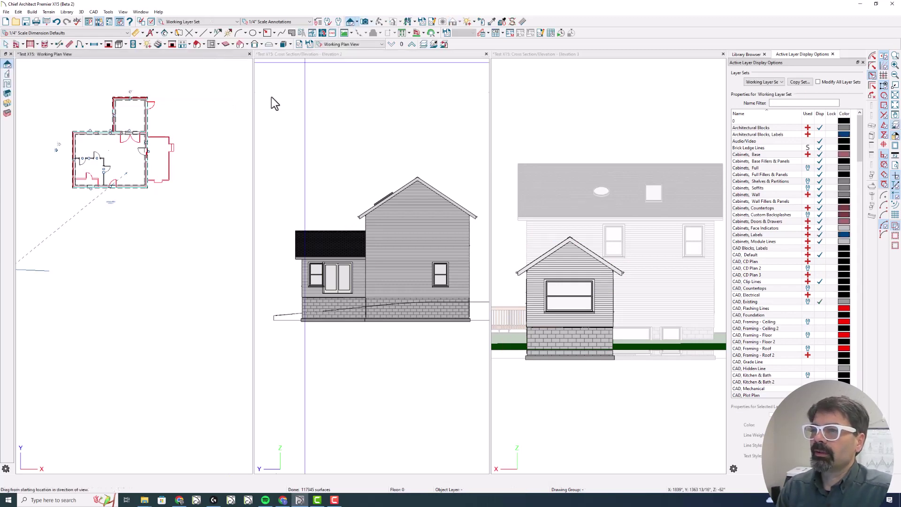
{"action": "left_click_drag", "start_coordinate": [126, 156], "coordinate": [134, 157]}
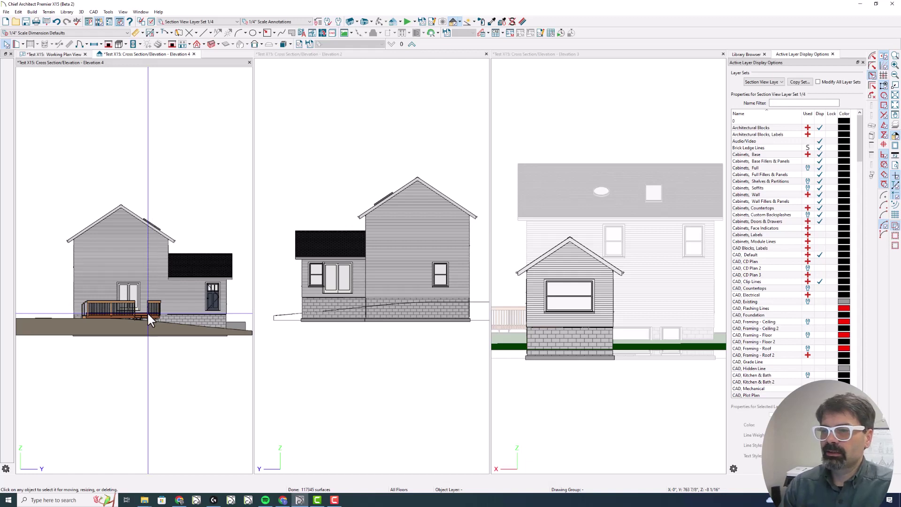
{"action": "scroll", "coordinate": [147, 312], "scroll_direction": "up", "scroll_amount": 1}
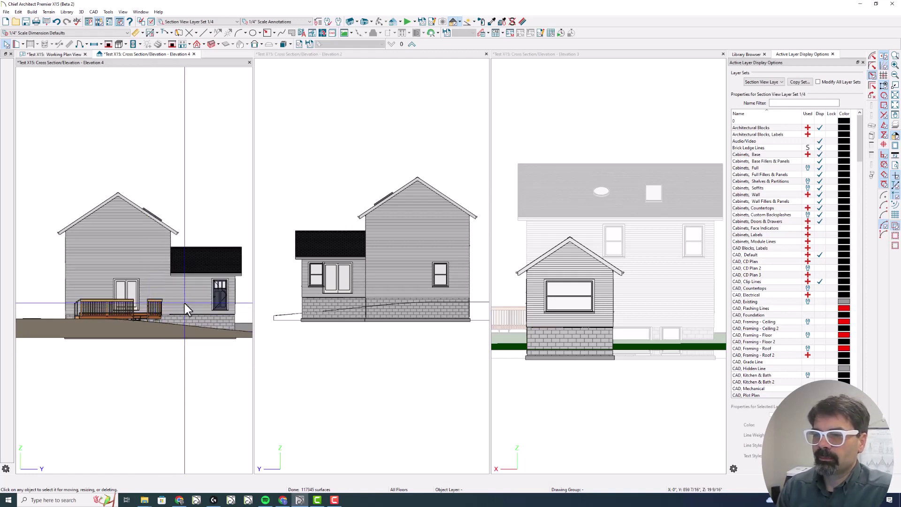
{"action": "scroll", "coordinate": [184, 303], "scroll_direction": "up", "scroll_amount": 1}
{"action": "mouse_move", "coordinate": [163, 325]}
{"action": "left_mouse_down"}
{"action": "mouse_move", "coordinate": [153, 287]}
{"action": "mouse_move", "coordinate": [61, 293]}
{"action": "mouse_move", "coordinate": [60, 326]}
{"action": "mouse_move", "coordinate": [132, 328]}
{"action": "mouse_move", "coordinate": [167, 312]}
{"action": "mouse_move", "coordinate": [144, 282]}
{"action": "left_mouse_up"}
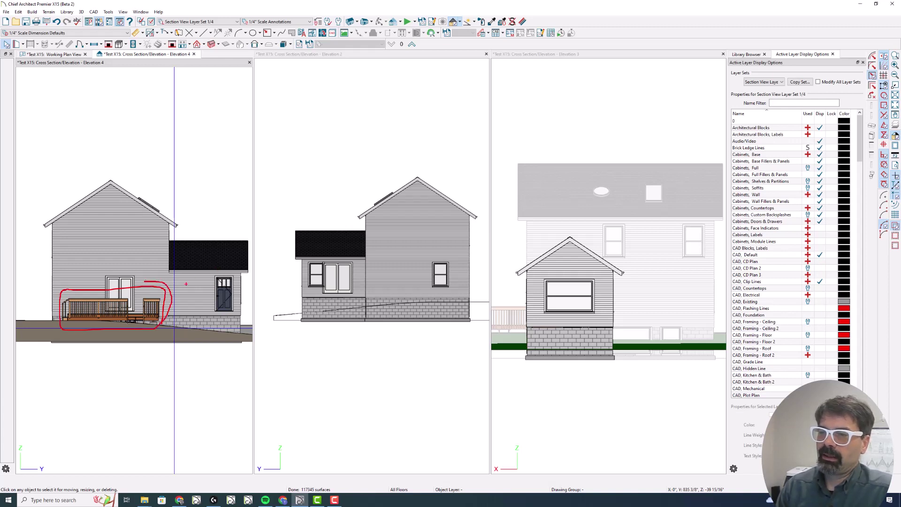
{"action": "key", "text": "Escape"}
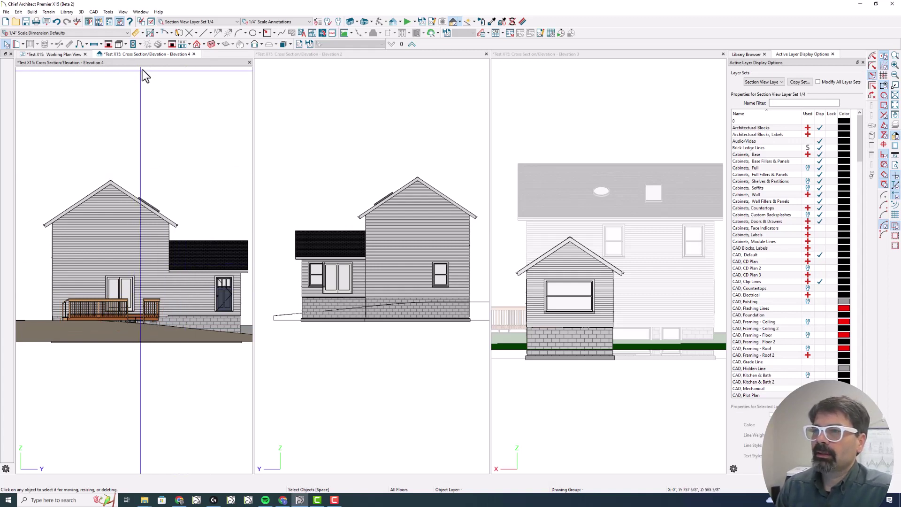
Step: Enable Depth Cue in Elevation 4 with start and end at 8 3/4", then mark up the result
{"action": "left_click", "coordinate": [391, 22]}
{"action": "left_click", "coordinate": [418, 209]}
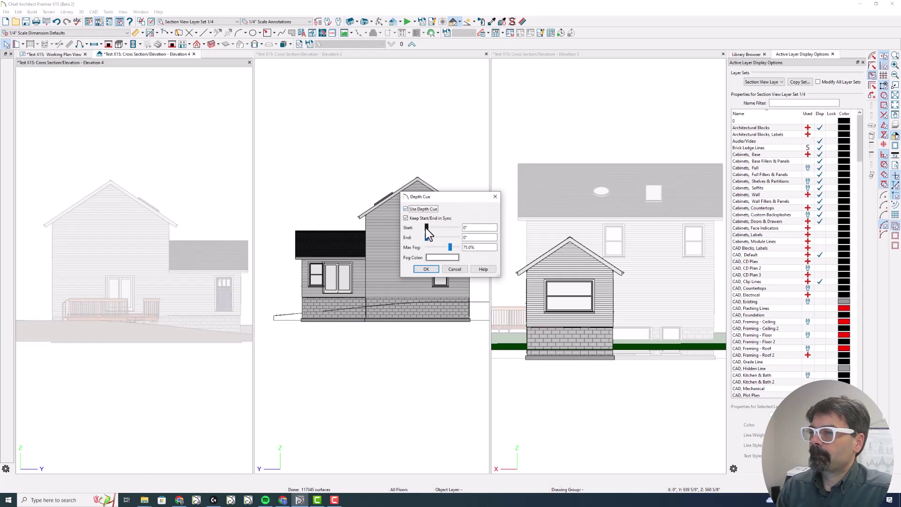
{"action": "left_click_drag", "start_coordinate": [425, 227], "coordinate": [441, 225]}
{"action": "left_click", "coordinate": [426, 269]}
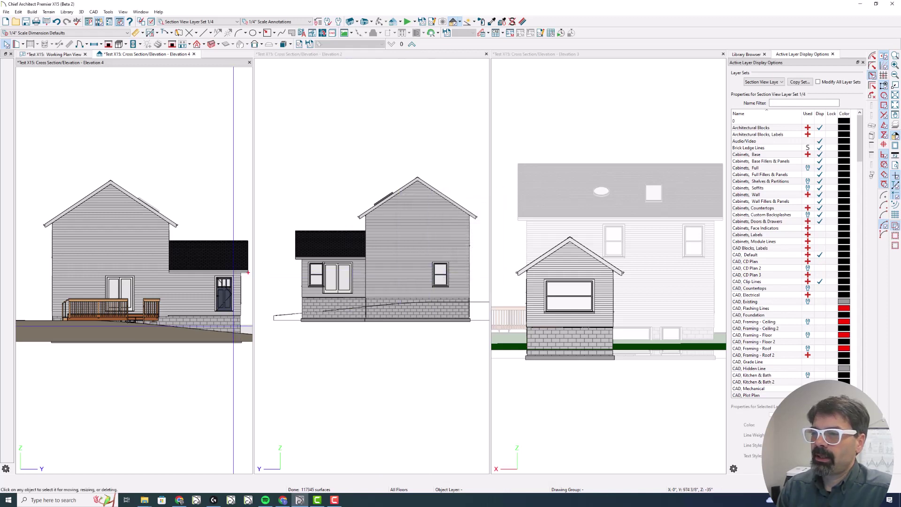
{"action": "mouse_move", "coordinate": [251, 253]}
{"action": "left_mouse_down"}
{"action": "mouse_move", "coordinate": [240, 239]}
{"action": "mouse_move", "coordinate": [201, 239]}
{"action": "left_mouse_up"}
{"action": "left_click_drag", "start_coordinate": [94, 248], "coordinate": [123, 229]}
{"action": "left_click_drag", "start_coordinate": [111, 224], "coordinate": [103, 238]}
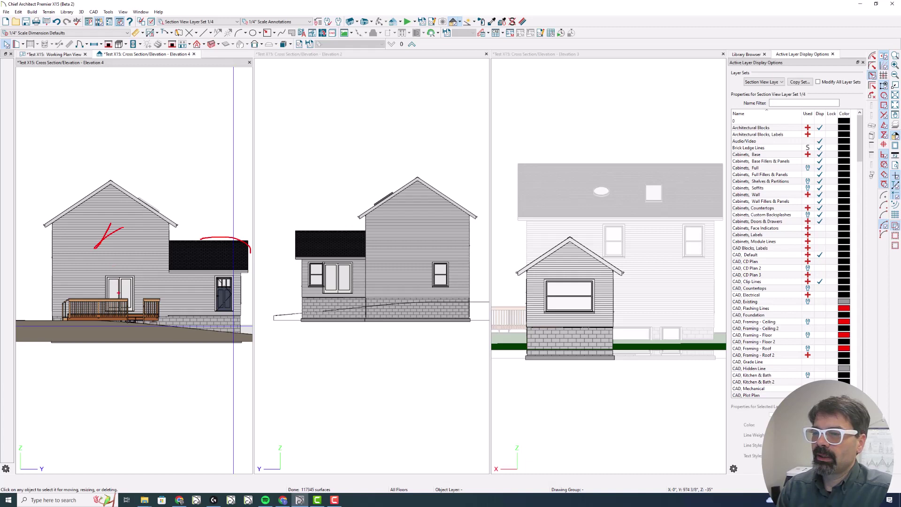
{"action": "left_click_drag", "start_coordinate": [115, 299], "coordinate": [100, 314]}
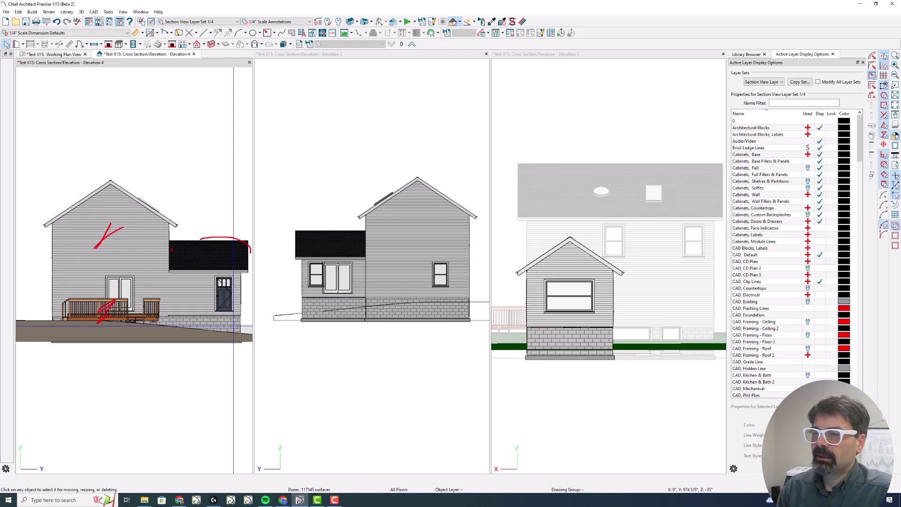
{"action": "mouse_move", "coordinate": [171, 249]}
{"action": "left_mouse_down"}
{"action": "mouse_move", "coordinate": [167, 323]}
{"action": "mouse_move", "coordinate": [209, 339]}
{"action": "mouse_move", "coordinate": [249, 288]}
{"action": "mouse_move", "coordinate": [184, 239]}
{"action": "left_mouse_up"}
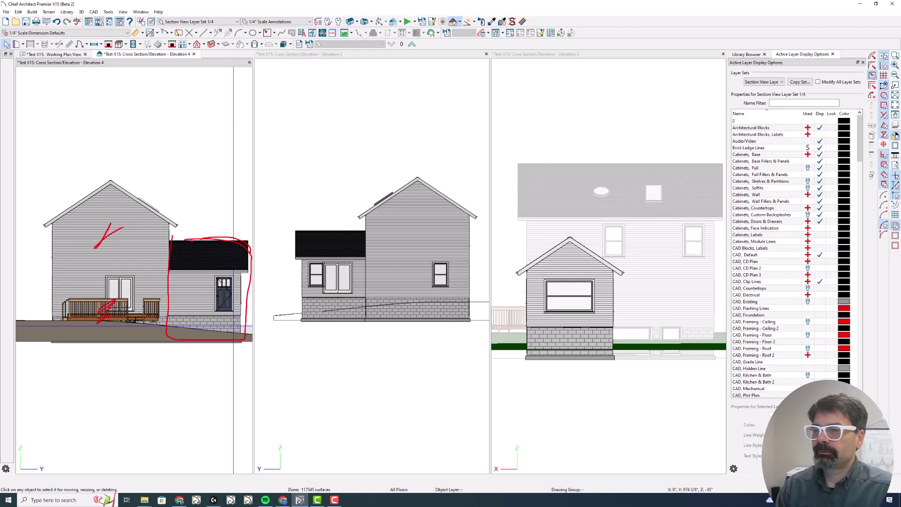
{"action": "key", "text": "Escape"}
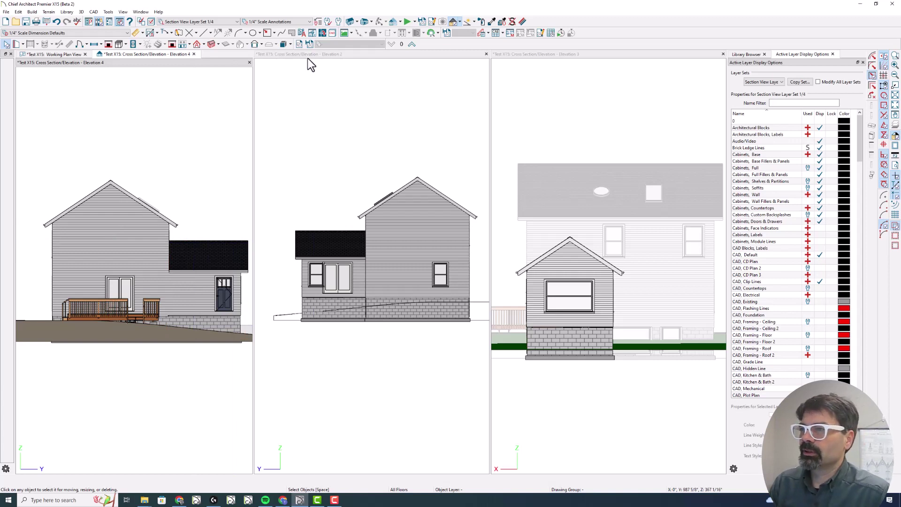
Step: Move the Depth Cue start to 236 5/16" so the house fades while the deck stays full strength
{"action": "left_click", "coordinate": [392, 22]}
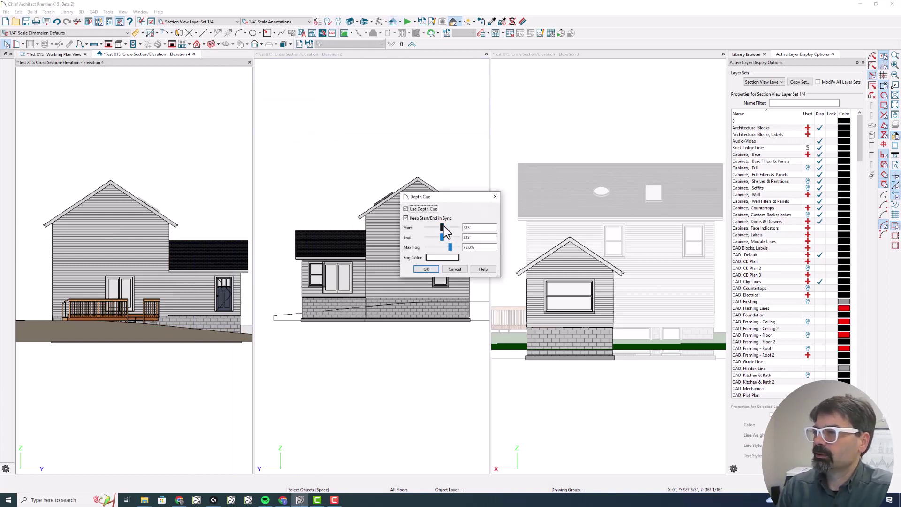
{"action": "left_click_drag", "start_coordinate": [443, 226], "coordinate": [436, 227]}
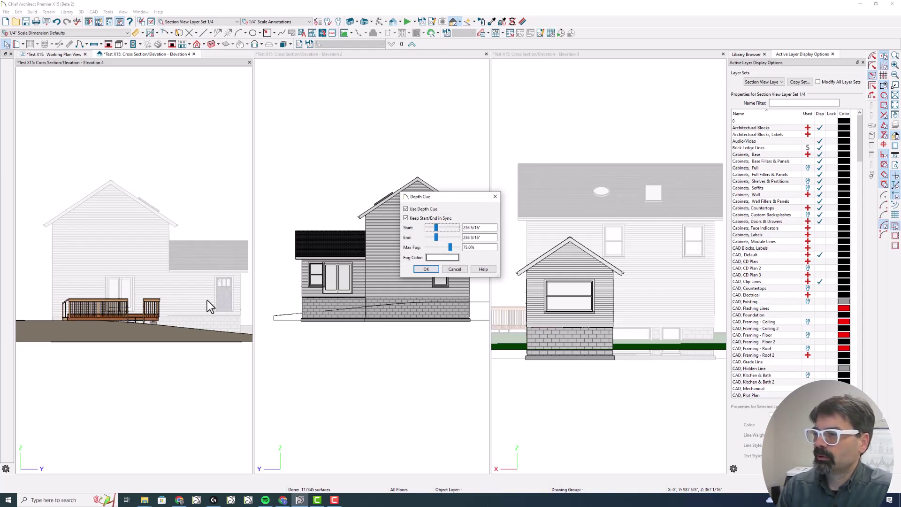
{"action": "left_click_drag", "start_coordinate": [179, 324], "coordinate": [201, 253]}
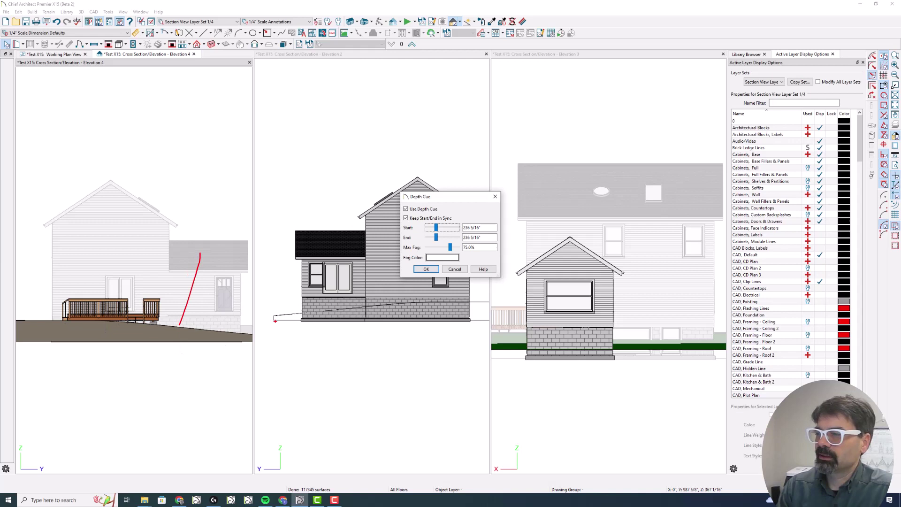
{"action": "mouse_move", "coordinate": [508, 311]}
{"action": "left_mouse_down"}
{"action": "mouse_move", "coordinate": [497, 334]}
{"action": "mouse_move", "coordinate": [522, 297]}
{"action": "left_mouse_up"}
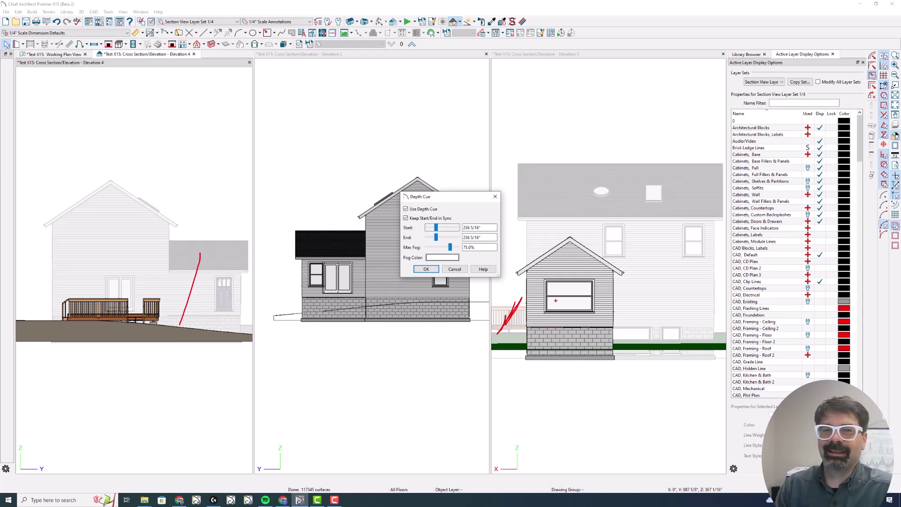
{"action": "key", "text": "Escape"}
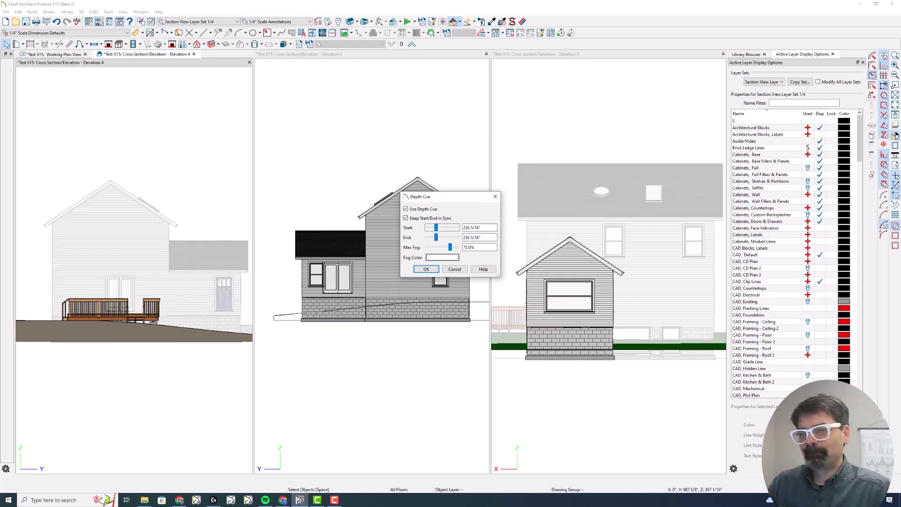
{"action": "left_click", "coordinate": [426, 270]}
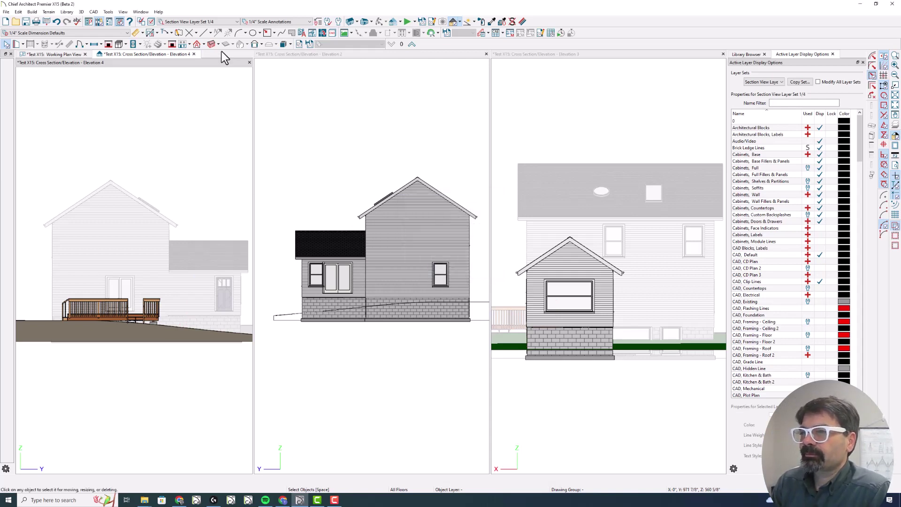
Step: Close Elevation 4, maximize Elevation 2, and draw a rectangular polyline over the two-story house with its left edge on the wall
{"action": "left_click", "coordinate": [194, 54]}
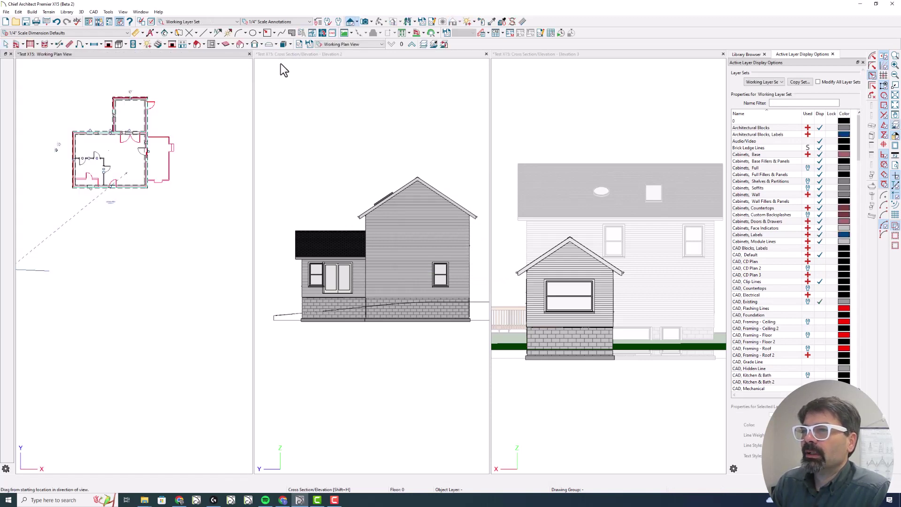
{"action": "double_click", "coordinate": [299, 55]}
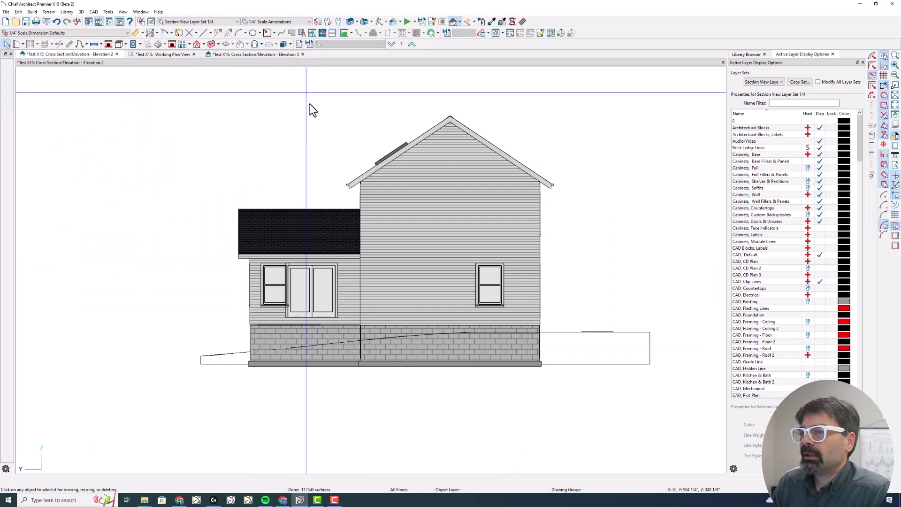
{"action": "left_click", "coordinate": [267, 32]}
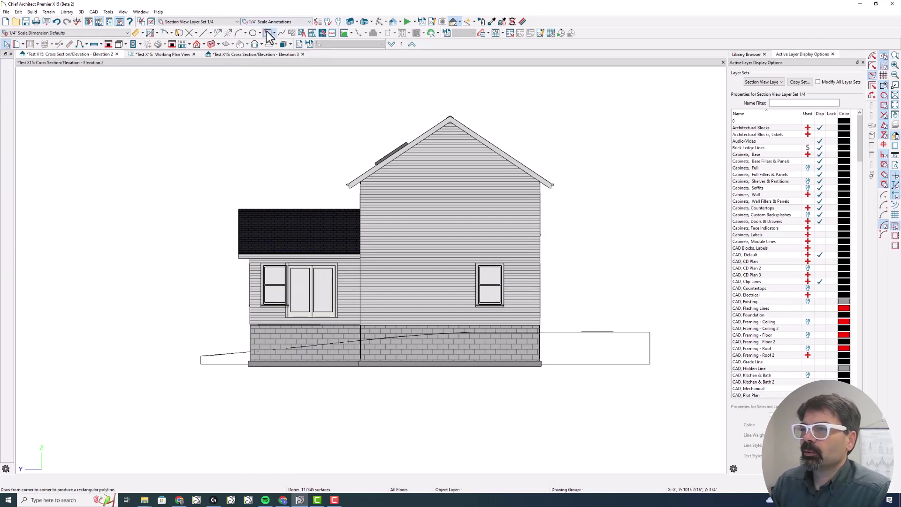
{"action": "left_click_drag", "start_coordinate": [346, 94], "coordinate": [593, 396]}
{"action": "key", "text": "Escape"}
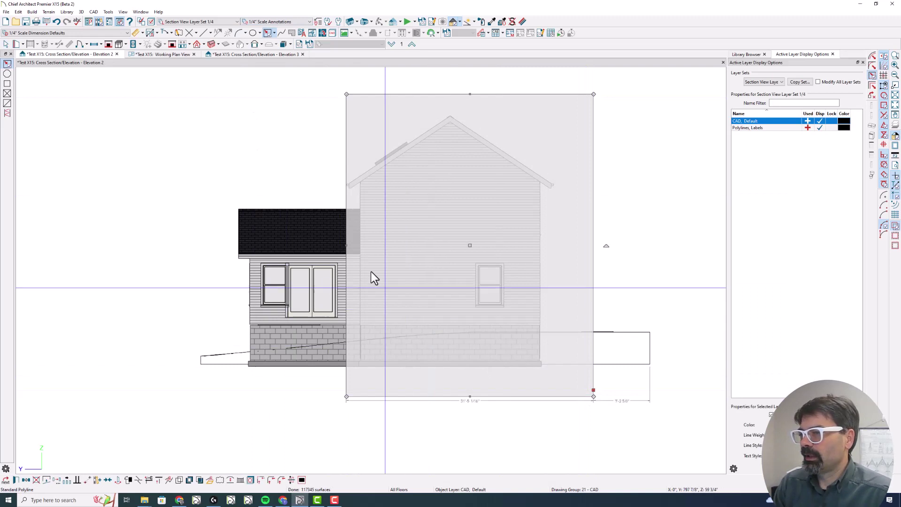
{"action": "left_click", "coordinate": [345, 202]}
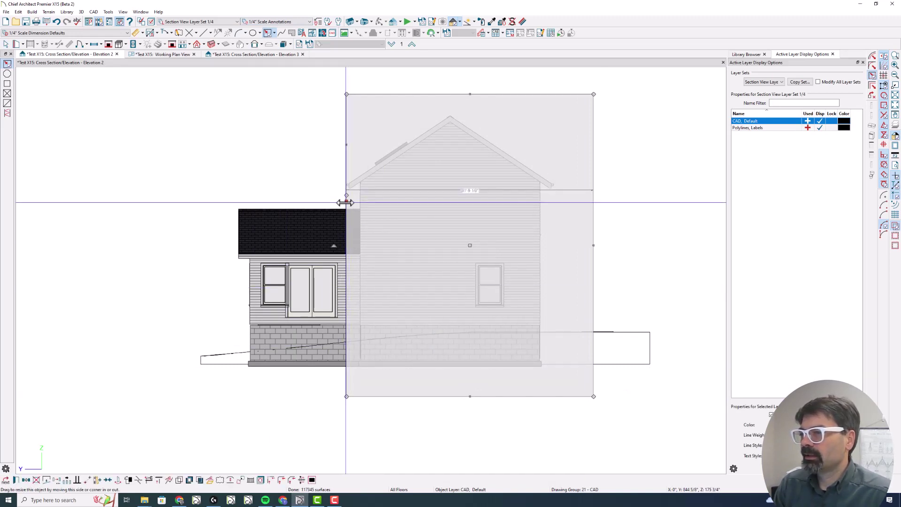
{"action": "left_click_drag", "start_coordinate": [345, 201], "coordinate": [360, 201]}
Step: Fill the rectangle with the white background colour at 75% transparency
{"action": "double_click", "coordinate": [352, 213]}
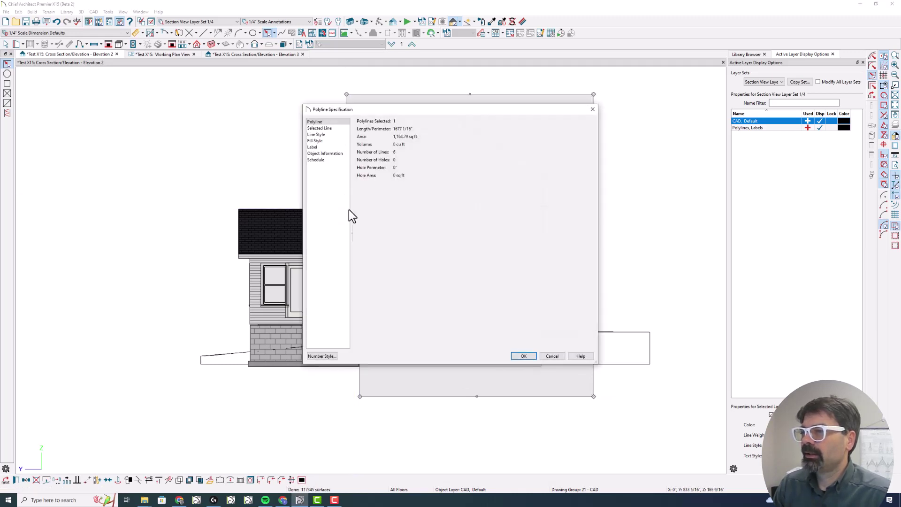
{"action": "left_click", "coordinate": [315, 141]}
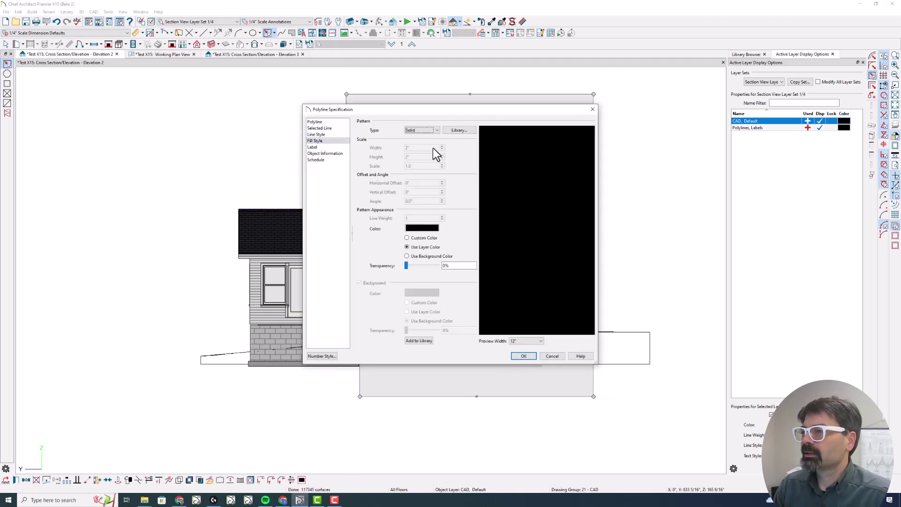
{"action": "left_click", "coordinate": [423, 257]}
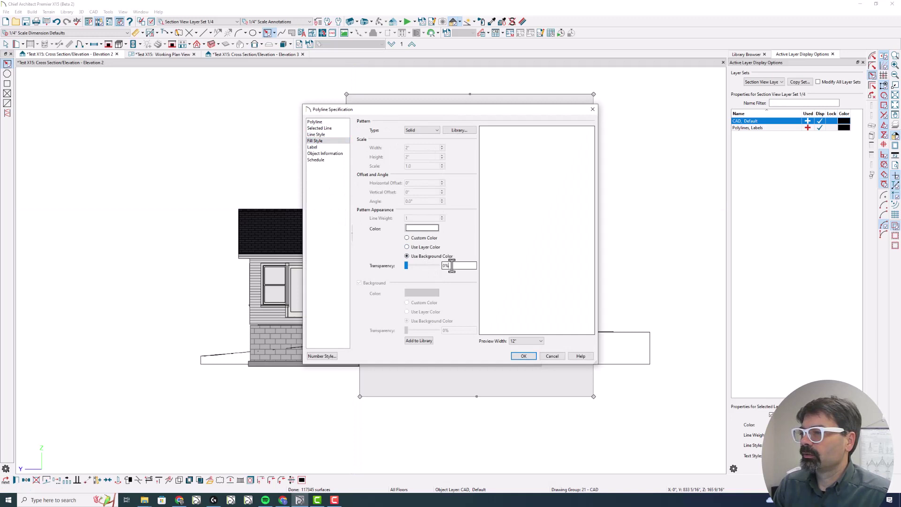
{"action": "left_click_drag", "start_coordinate": [471, 265], "coordinate": [418, 268]}
{"action": "type", "text": "75"}
{"action": "key", "text": "Tab"}
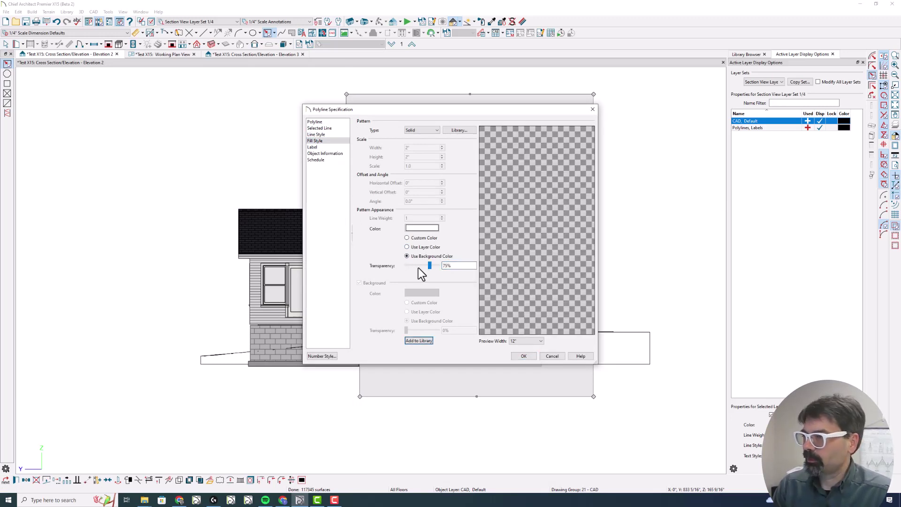
Step: Change the rectangle's outline to a different line style and apply the polyline changes
{"action": "left_click", "coordinate": [322, 135]}
{"action": "left_click", "coordinate": [447, 151]}
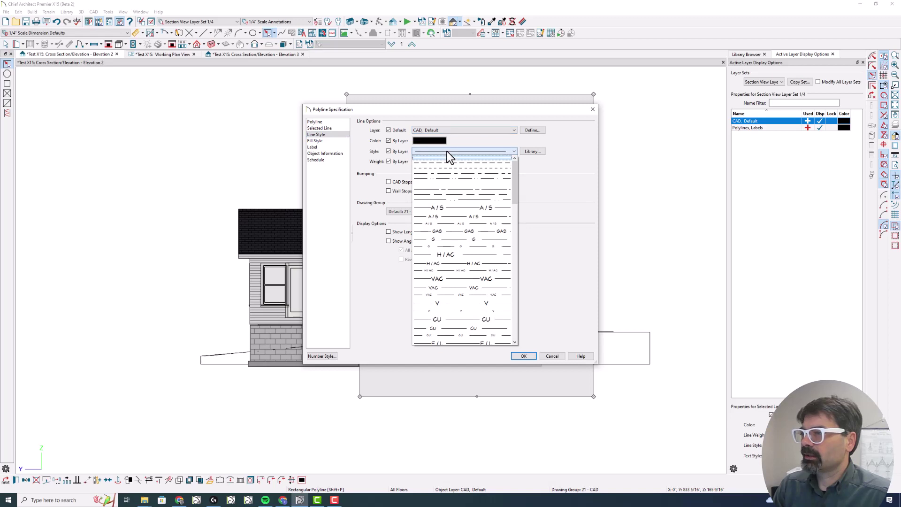
{"action": "left_click", "coordinate": [447, 183]}
{"action": "left_click", "coordinate": [523, 357]}
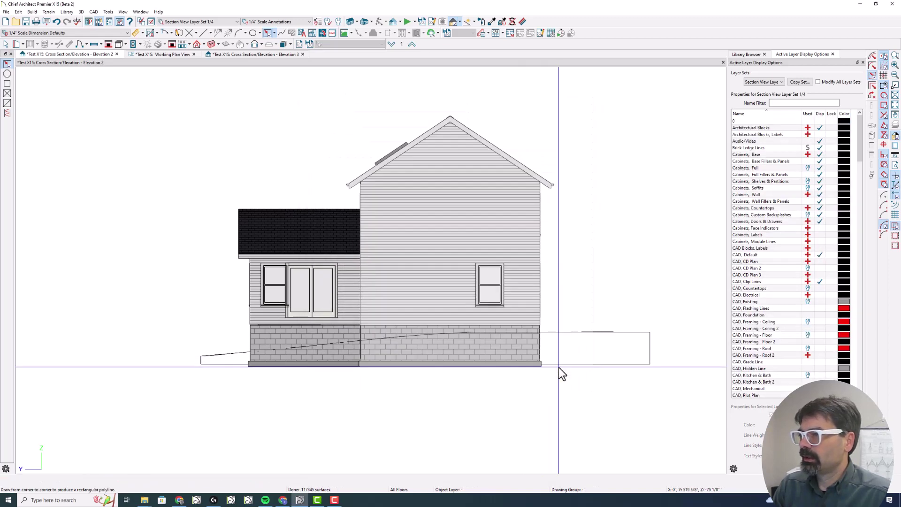
Step: Lower the rectangle's fill transparency to 25% and check the faded house
{"action": "key", "text": "space"}
{"action": "left_click", "coordinate": [565, 280]}
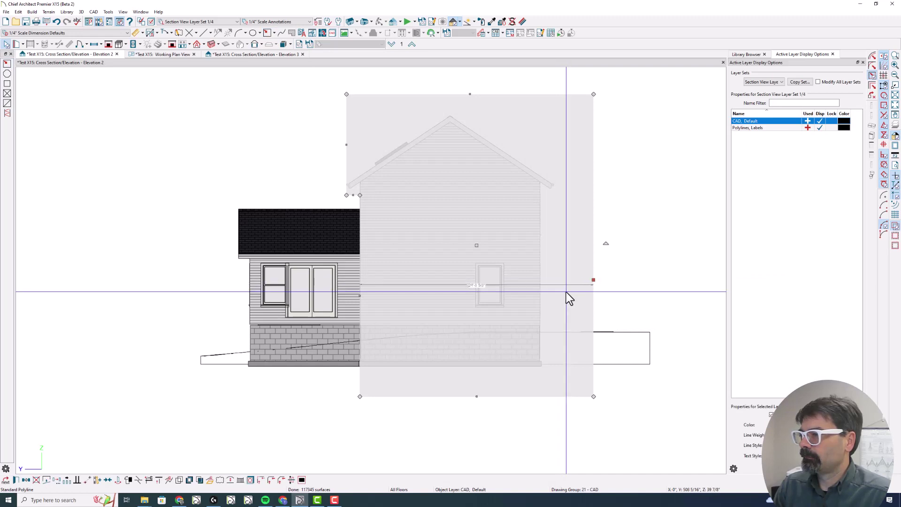
{"action": "double_click", "coordinate": [565, 306]}
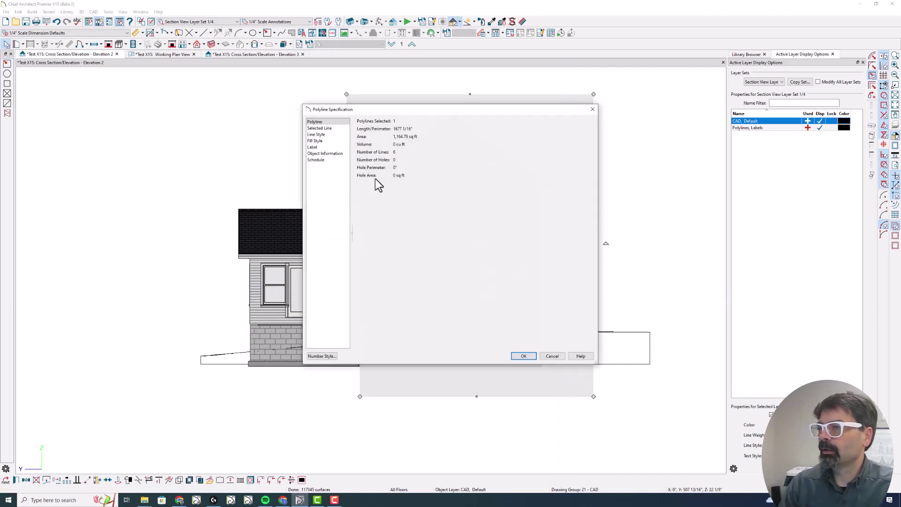
{"action": "left_click", "coordinate": [328, 141]}
{"action": "left_click_drag", "start_coordinate": [443, 267], "coordinate": [433, 267]}
{"action": "type", "text": "25"}
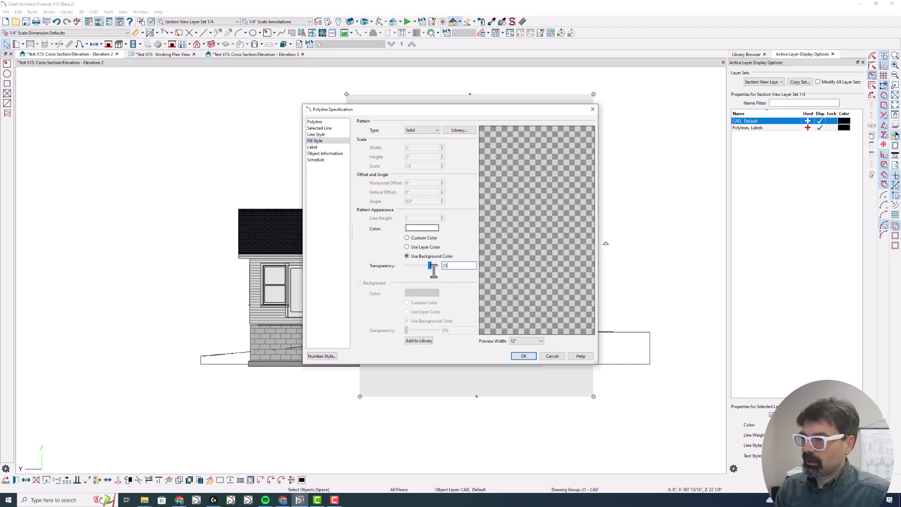
{"action": "key", "text": "Return"}
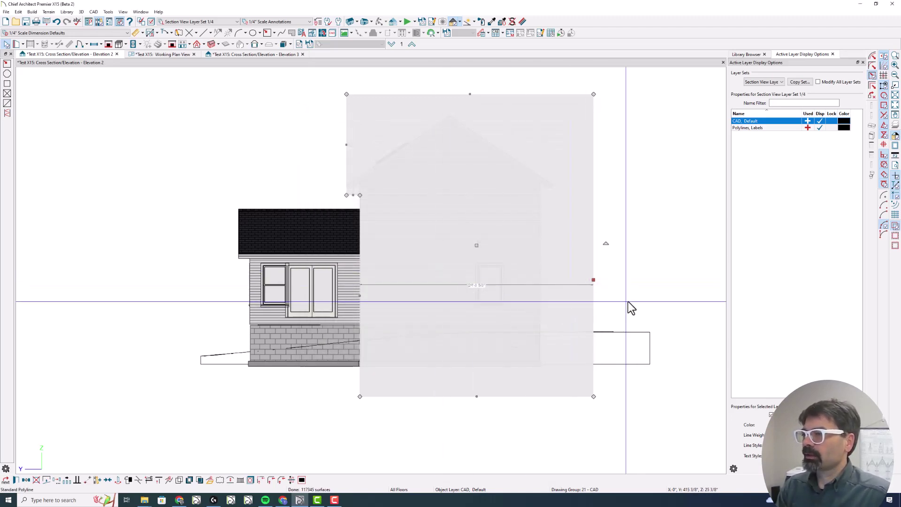
{"action": "left_click", "coordinate": [641, 297]}
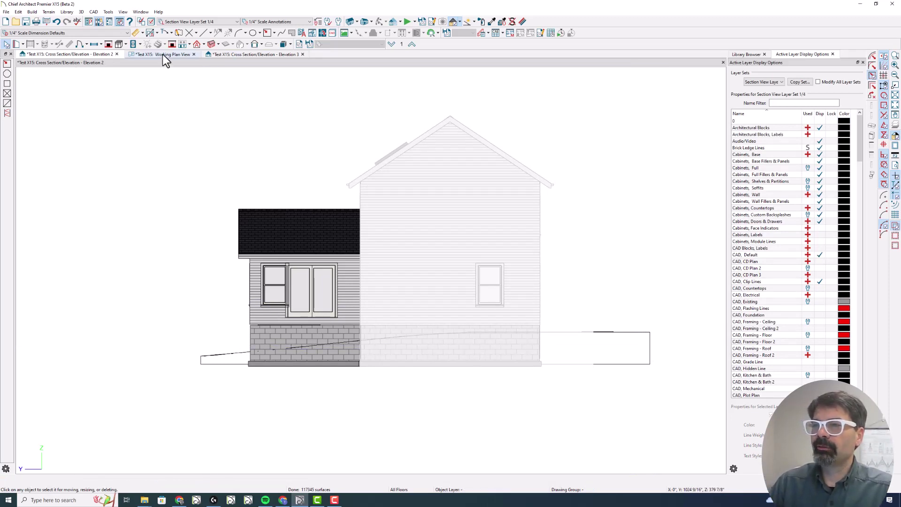
Step: Move Working Plan View to the first tab, recenter Elevation 3, and close Elevation 2, saving its camera
{"action": "left_click_drag", "start_coordinate": [162, 55], "coordinate": [49, 54]}
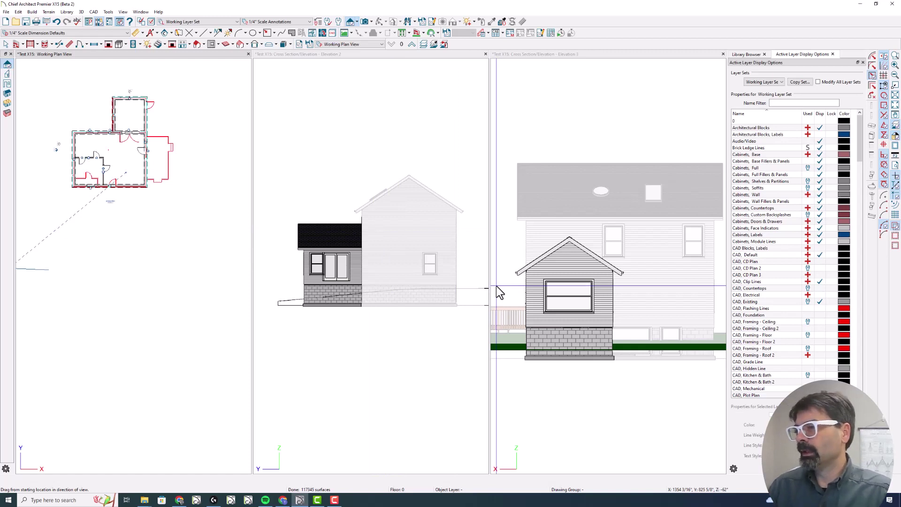
{"action": "middle_click_drag", "start_coordinate": [586, 338], "coordinate": [653, 413]}
{"action": "left_click", "coordinate": [651, 403]}
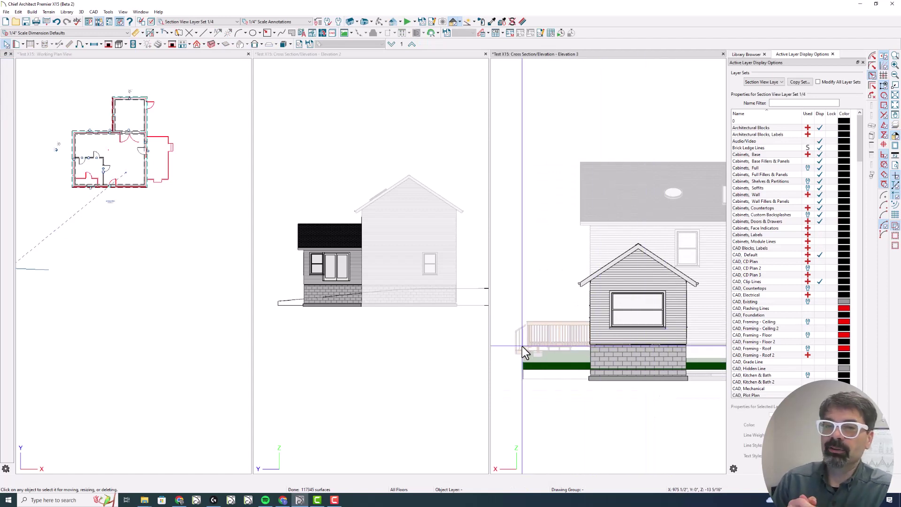
{"action": "left_click", "coordinate": [486, 55]}
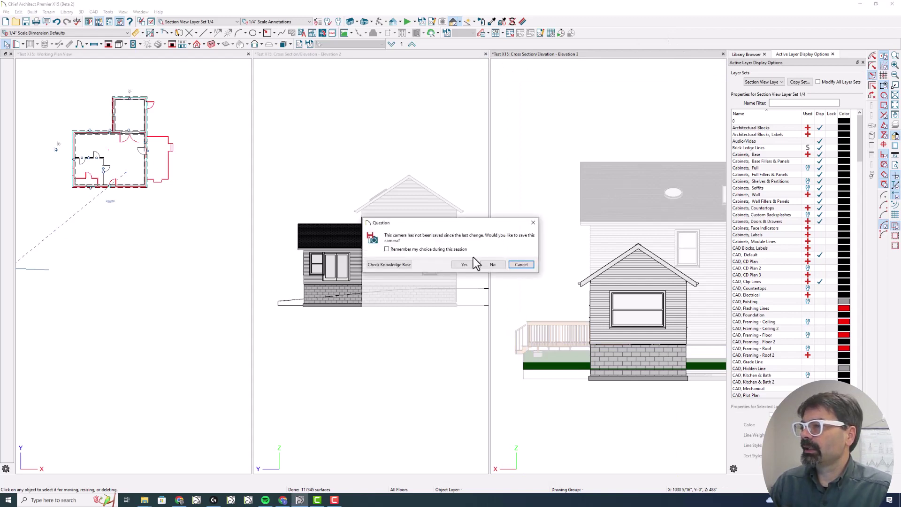
{"action": "left_click", "coordinate": [463, 265]}
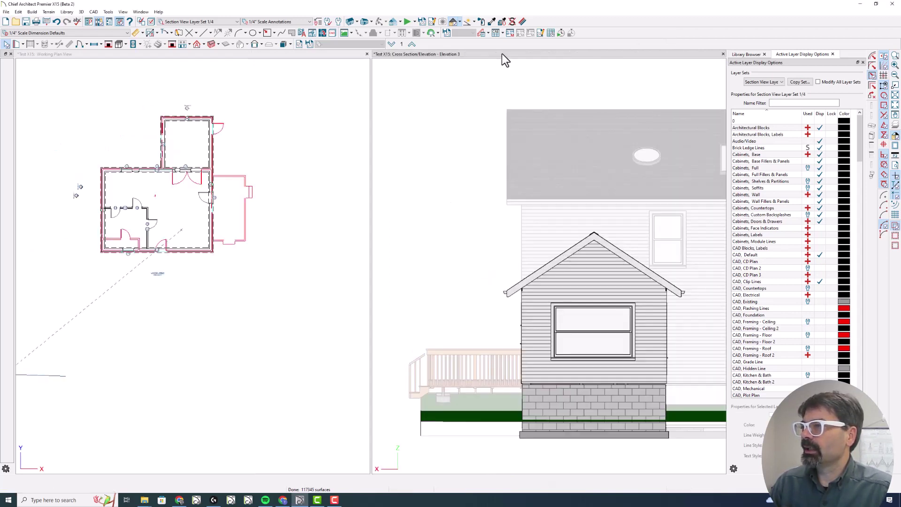
Step: Maximize Elevation 3 and zoom and pan to center the addition, briefly marking the grade line
{"action": "double_click", "coordinate": [501, 54]}
{"action": "scroll", "coordinate": [292, 122], "scroll_direction": "down", "scroll_amount": 1}
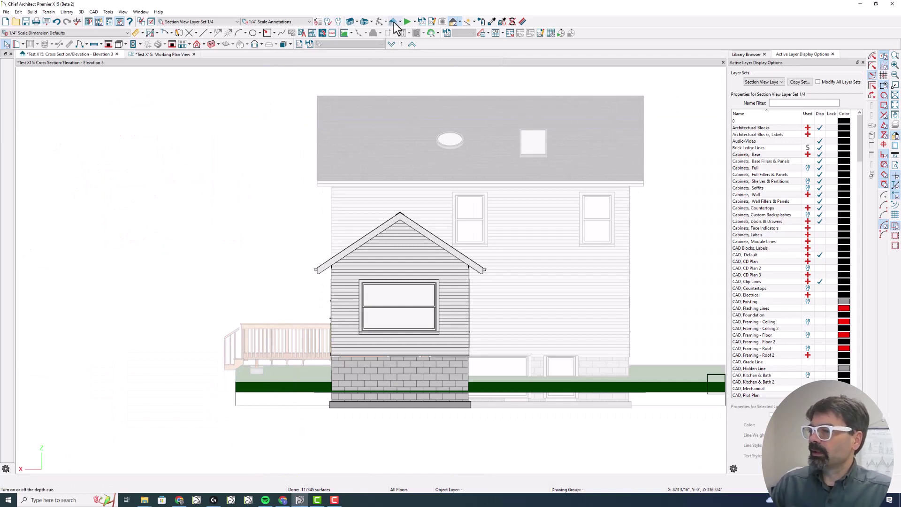
{"action": "middle_click_drag", "start_coordinate": [592, 446], "coordinate": [420, 409]}
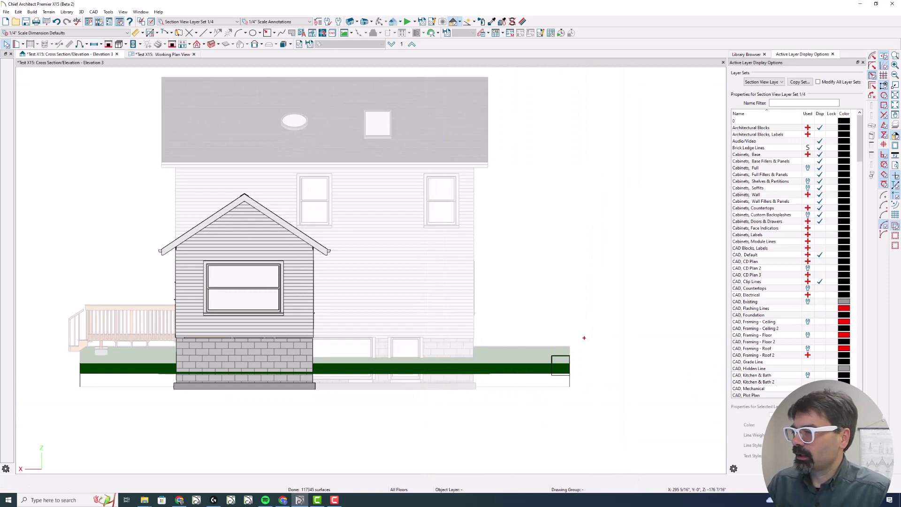
{"action": "left_click_drag", "start_coordinate": [569, 365], "coordinate": [409, 362]}
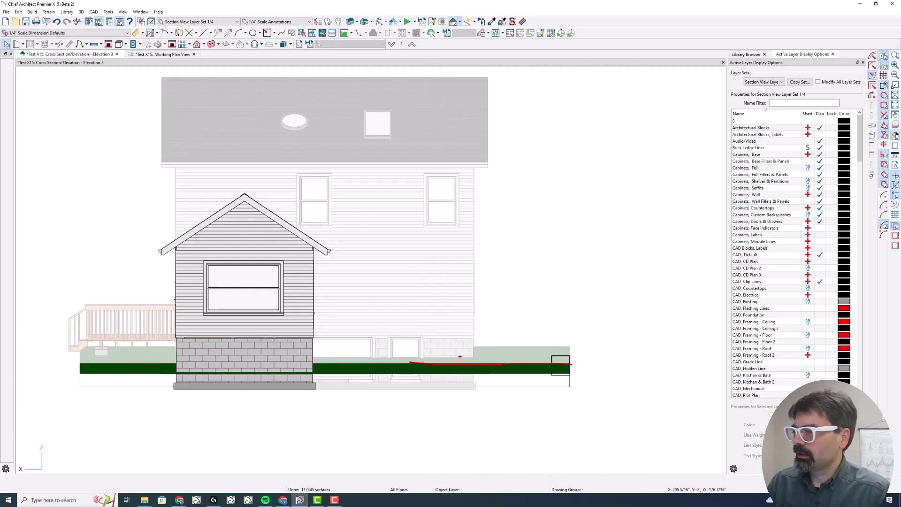
{"action": "left_click_drag", "start_coordinate": [490, 350], "coordinate": [496, 373]}
{"action": "key", "text": "Escape"}
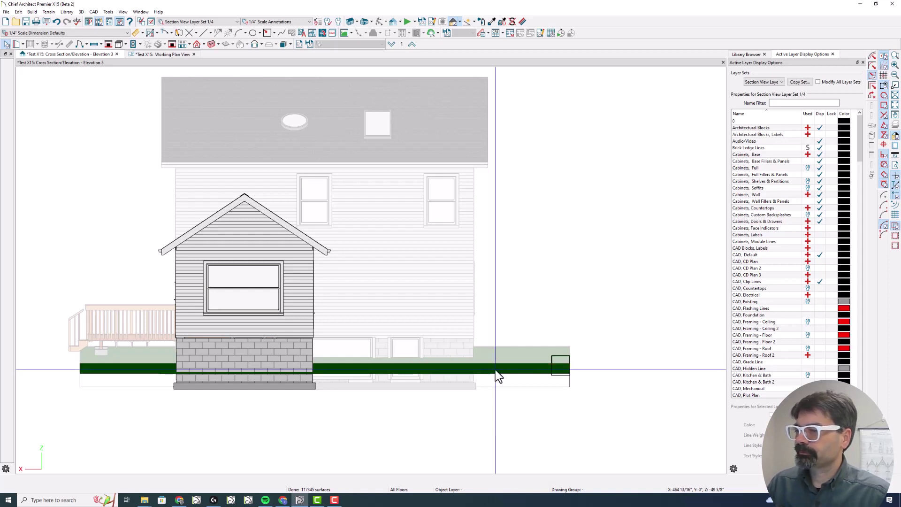
Step: Unsync Depth Cue start and end, set the fog start to 36 1/4", then go to Working Plan View
{"action": "left_click", "coordinate": [393, 24]}
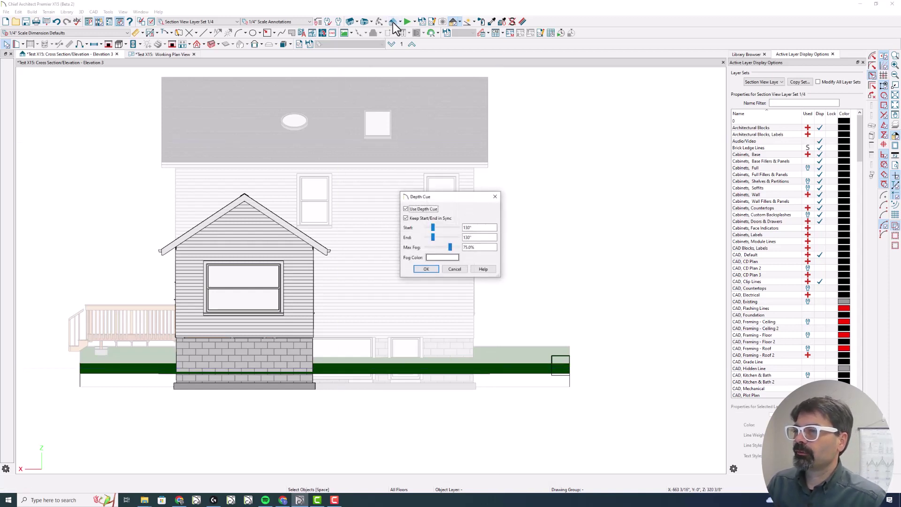
{"action": "left_click", "coordinate": [417, 218]}
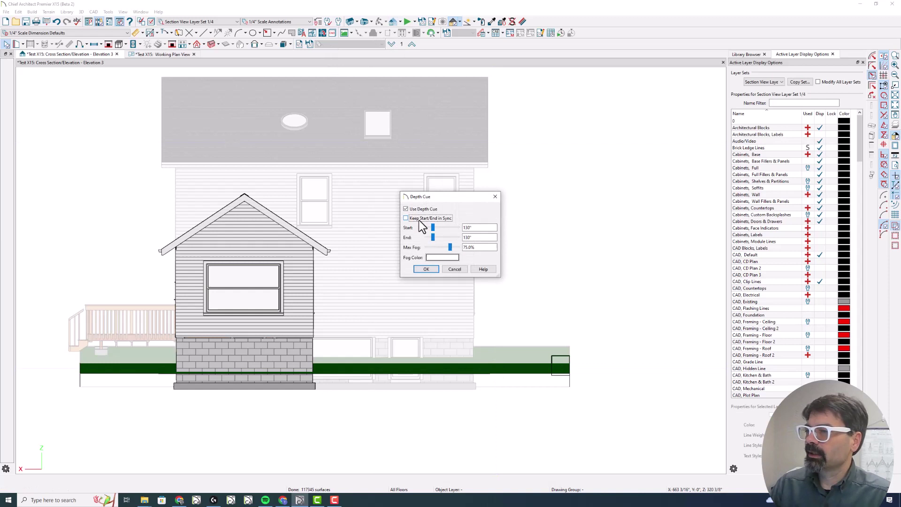
{"action": "left_click_drag", "start_coordinate": [433, 227], "coordinate": [424, 227]}
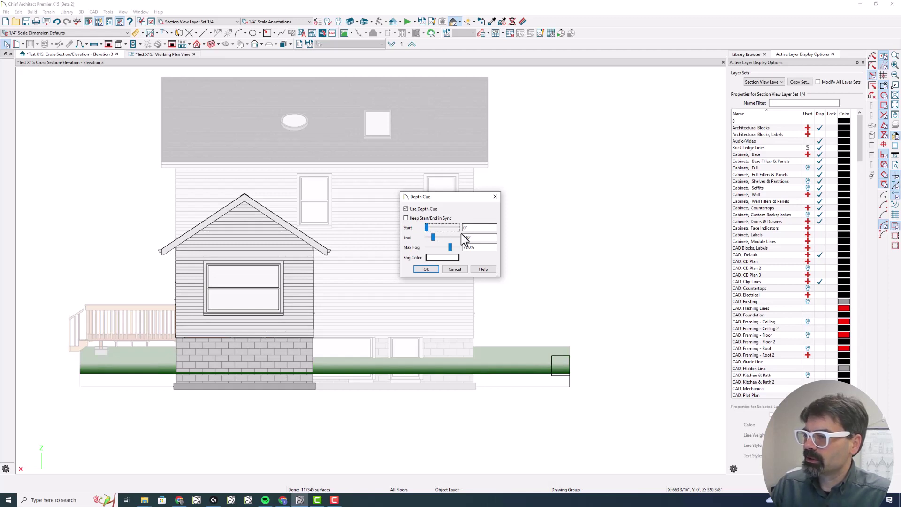
{"action": "left_click", "coordinate": [431, 271]}
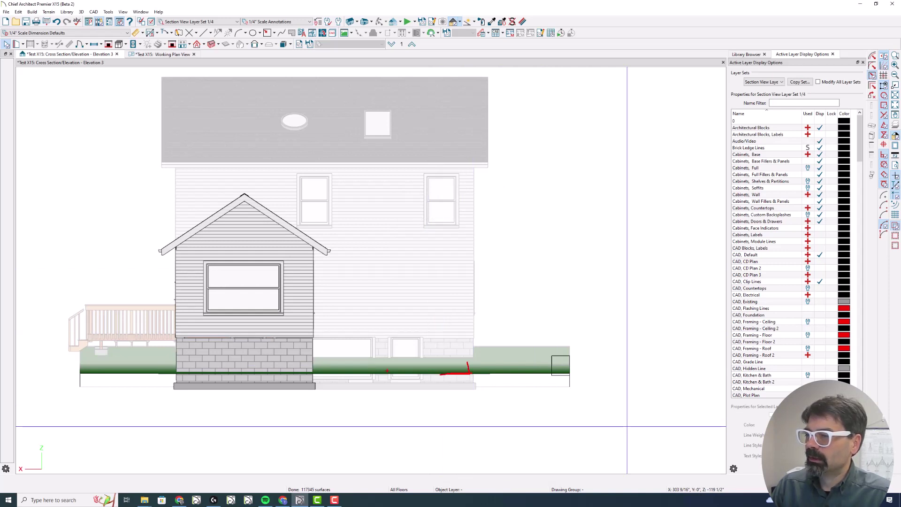
{"action": "left_click", "coordinate": [162, 54]}
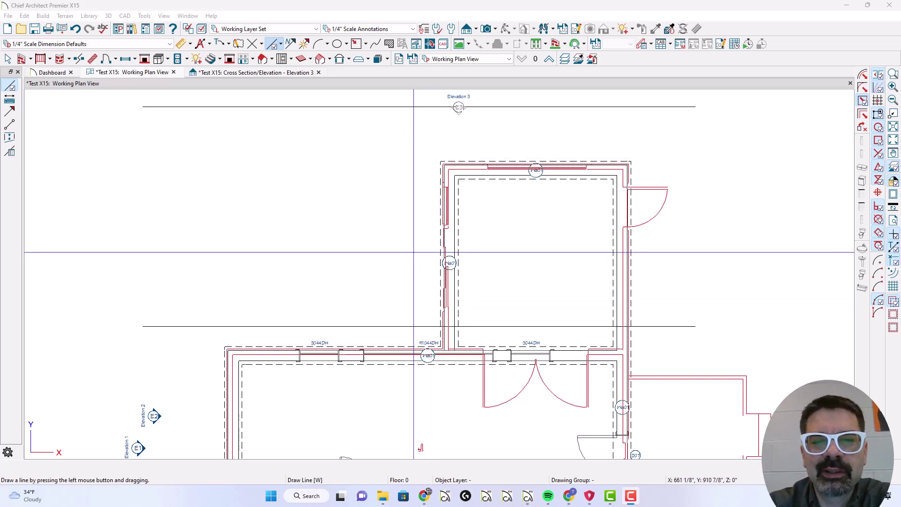
Step: Sketch temporary plan marks showing the depth from the elevation camera line to the addition, then clear them
{"action": "mouse_move", "coordinate": [420, 326]}
{"action": "left_mouse_down"}
{"action": "mouse_move", "coordinate": [419, 233]}
{"action": "mouse_move", "coordinate": [433, 209]}
{"action": "mouse_move", "coordinate": [456, 263]}
{"action": "mouse_move", "coordinate": [411, 356]}
{"action": "left_mouse_up"}
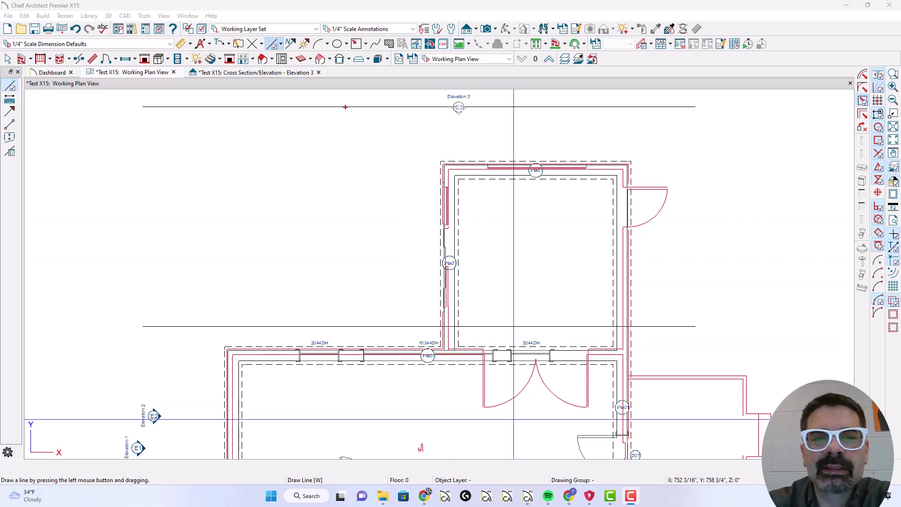
{"action": "left_click_drag", "start_coordinate": [345, 107], "coordinate": [496, 108]}
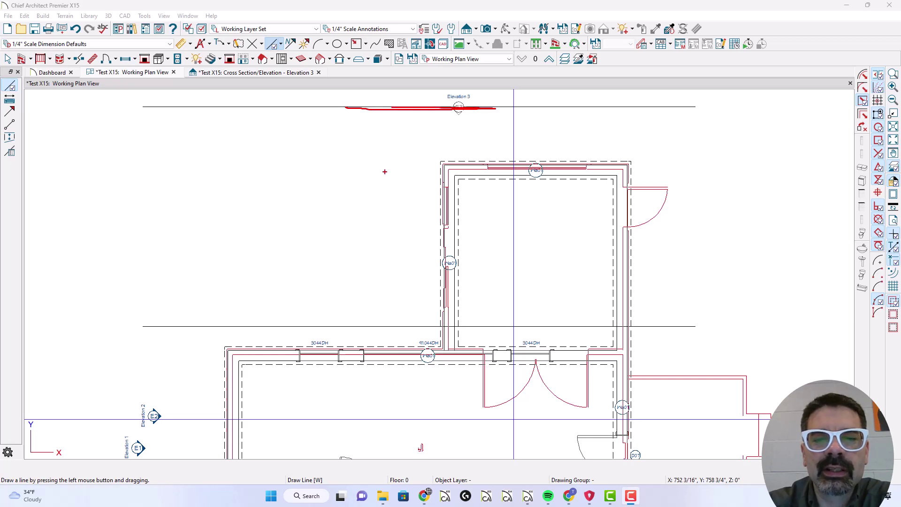
{"action": "left_click_drag", "start_coordinate": [295, 328], "coordinate": [486, 326]}
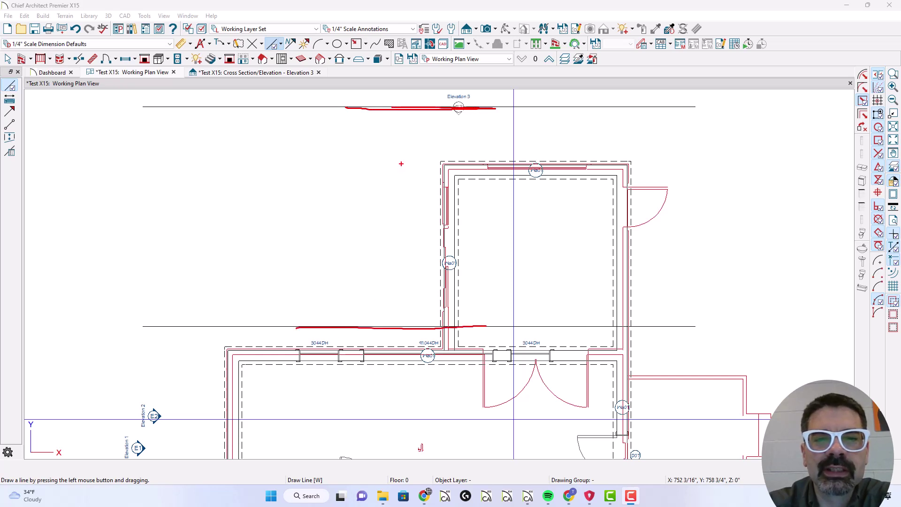
{"action": "mouse_move", "coordinate": [374, 112]}
{"action": "left_mouse_down"}
{"action": "mouse_move", "coordinate": [388, 321]}
{"action": "mouse_move", "coordinate": [374, 336]}
{"action": "left_mouse_up"}
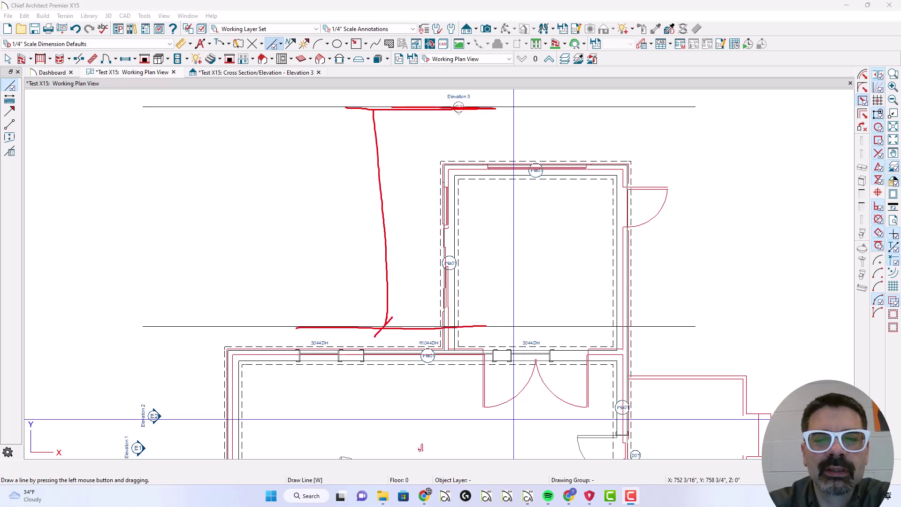
{"action": "left_click_drag", "start_coordinate": [383, 105], "coordinate": [352, 117]}
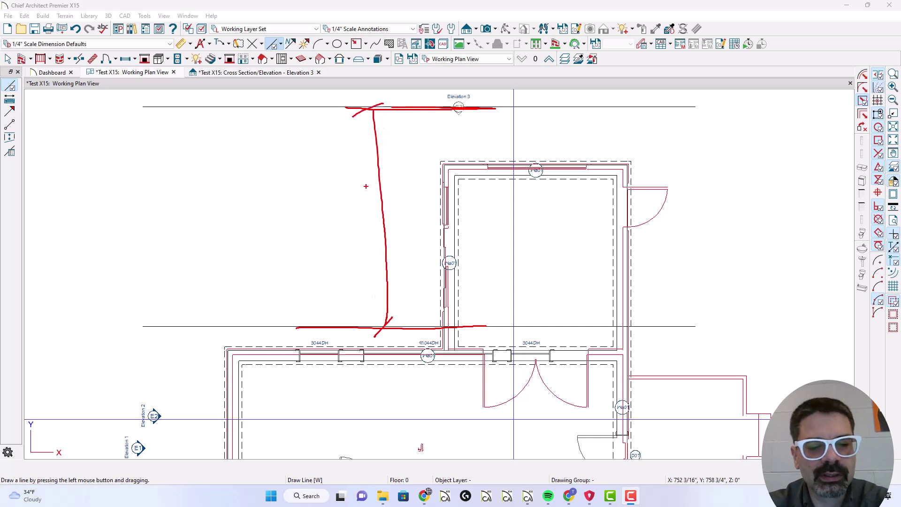
{"action": "key", "text": "Escape"}
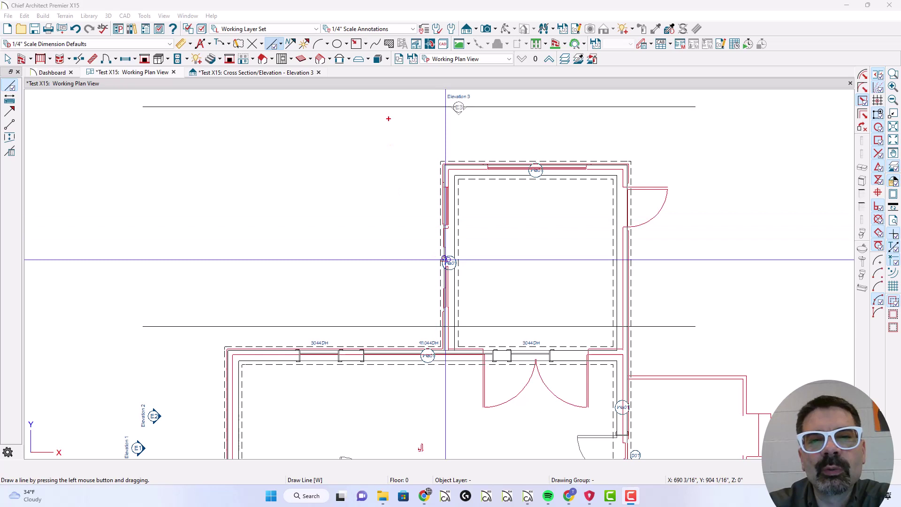
Step: Sketch and hatch the fog depth on the plan, clear it, and return to Elevation 3
{"action": "left_click_drag", "start_coordinate": [401, 107], "coordinate": [404, 320]}
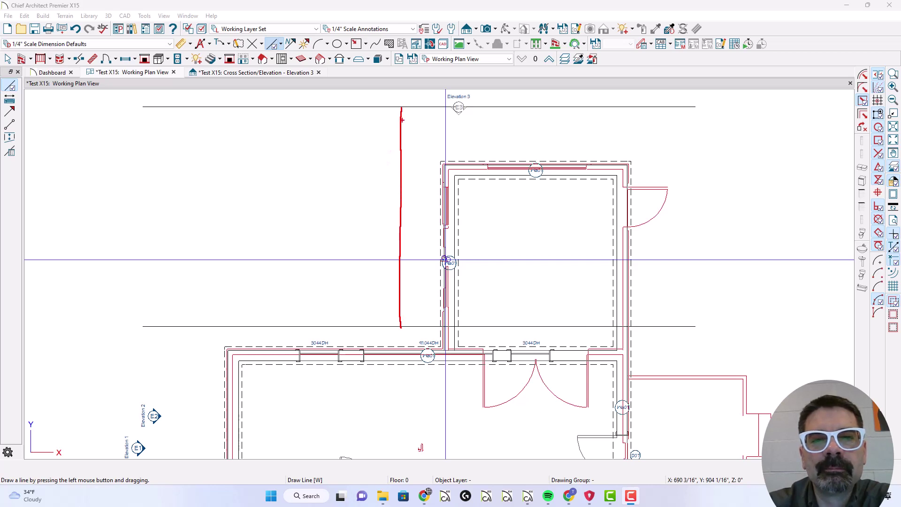
{"action": "mouse_move", "coordinate": [409, 111]}
{"action": "left_mouse_down"}
{"action": "mouse_move", "coordinate": [387, 157]}
{"action": "mouse_move", "coordinate": [393, 172]}
{"action": "mouse_move", "coordinate": [373, 196]}
{"action": "mouse_move", "coordinate": [387, 229]}
{"action": "mouse_move", "coordinate": [364, 251]}
{"action": "left_mouse_up"}
{"action": "left_click_drag", "start_coordinate": [435, 232], "coordinate": [354, 297]}
{"action": "mouse_move", "coordinate": [424, 299]}
{"action": "left_mouse_down"}
{"action": "mouse_move", "coordinate": [374, 328]}
{"action": "mouse_move", "coordinate": [411, 319]}
{"action": "mouse_move", "coordinate": [370, 335]}
{"action": "mouse_move", "coordinate": [425, 323]}
{"action": "left_mouse_up"}
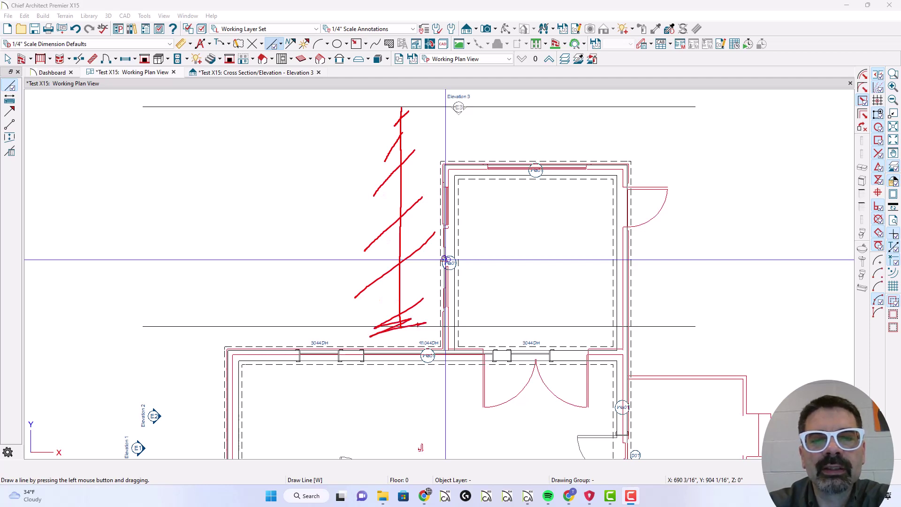
{"action": "key", "text": "Escape"}
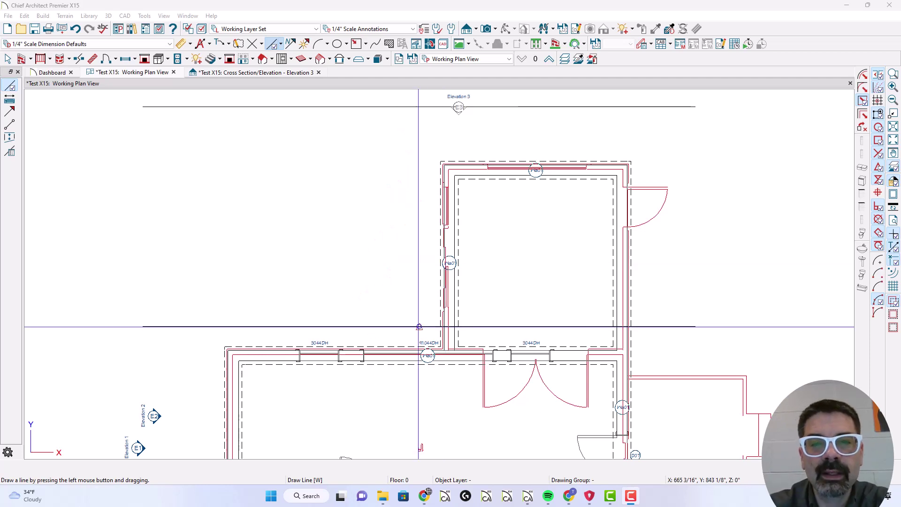
{"action": "left_click", "coordinate": [217, 72]}
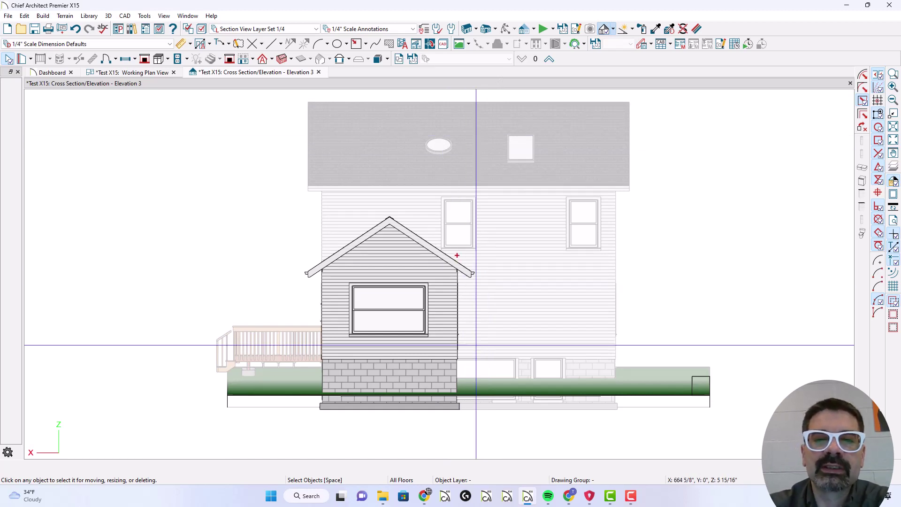
{"action": "left_click_drag", "start_coordinate": [471, 268], "coordinate": [383, 215]}
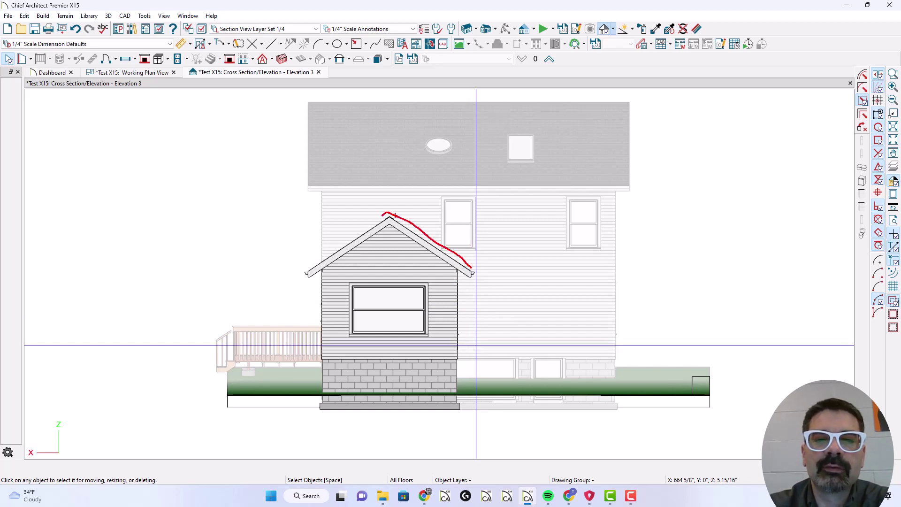
{"action": "mouse_move", "coordinate": [475, 218]}
{"action": "left_mouse_down"}
{"action": "mouse_move", "coordinate": [519, 227]}
{"action": "mouse_move", "coordinate": [501, 264]}
{"action": "mouse_move", "coordinate": [449, 250]}
{"action": "mouse_move", "coordinate": [395, 214]}
{"action": "mouse_move", "coordinate": [374, 213]}
{"action": "mouse_move", "coordinate": [318, 248]}
{"action": "mouse_move", "coordinate": [383, 215]}
{"action": "left_mouse_up"}
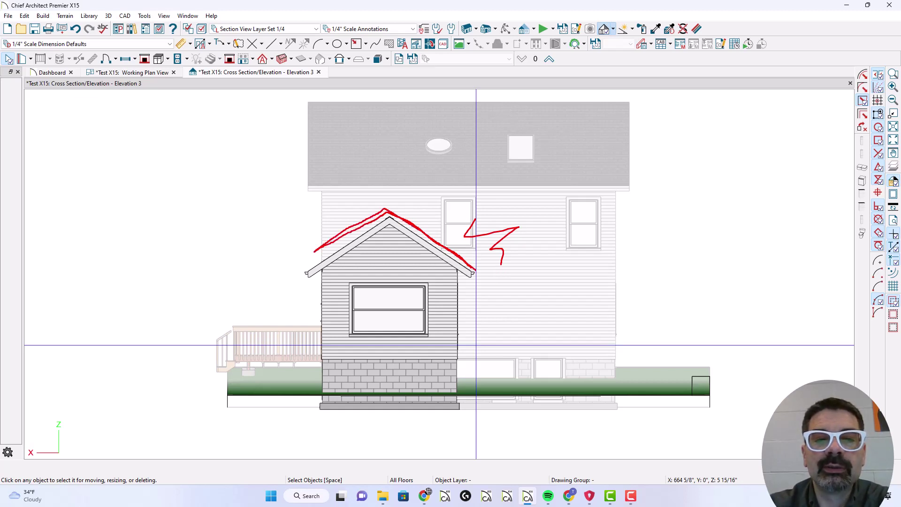
{"action": "mouse_move", "coordinate": [421, 187]}
{"action": "left_mouse_down"}
{"action": "mouse_move", "coordinate": [402, 192]}
{"action": "mouse_move", "coordinate": [482, 186]}
{"action": "left_mouse_up"}
{"action": "left_click_drag", "start_coordinate": [404, 219], "coordinate": [474, 269]}
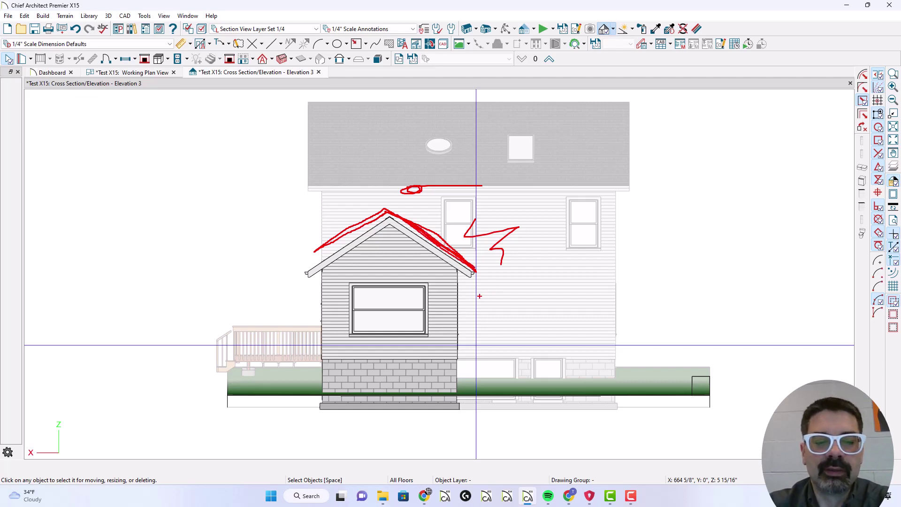
{"action": "key", "text": "Escape"}
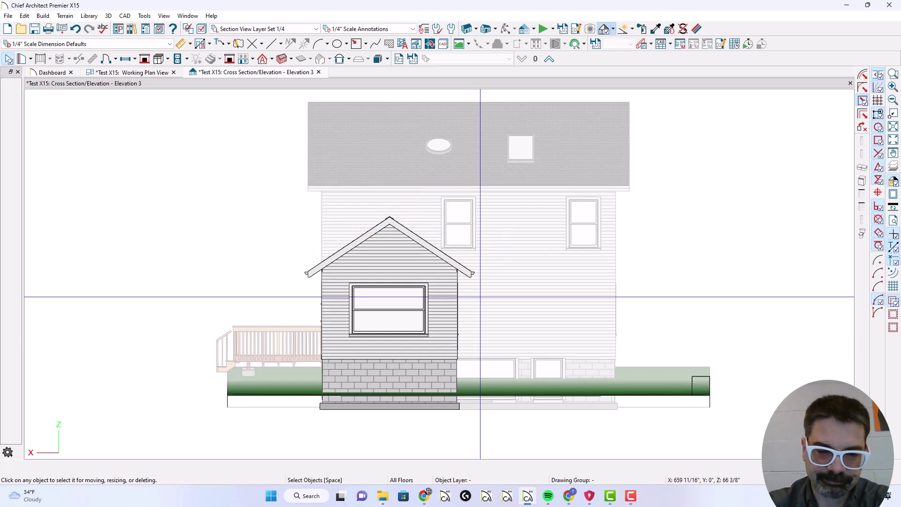